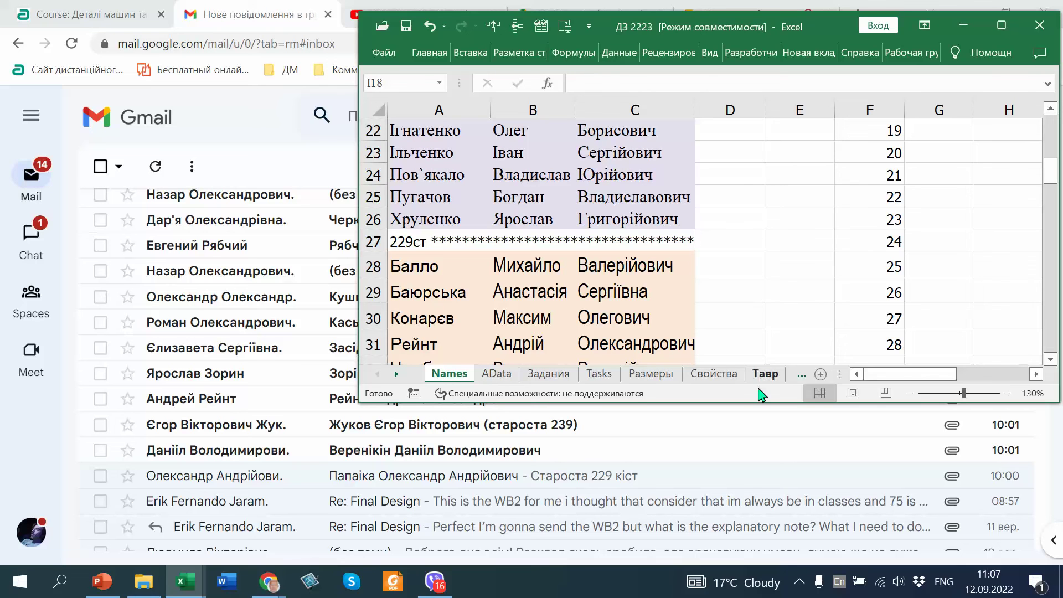
Extend the workbook window's height down to just above the taskbar to show more rows of the Names sheet.
left_click_drag(758, 403, 758, 545)
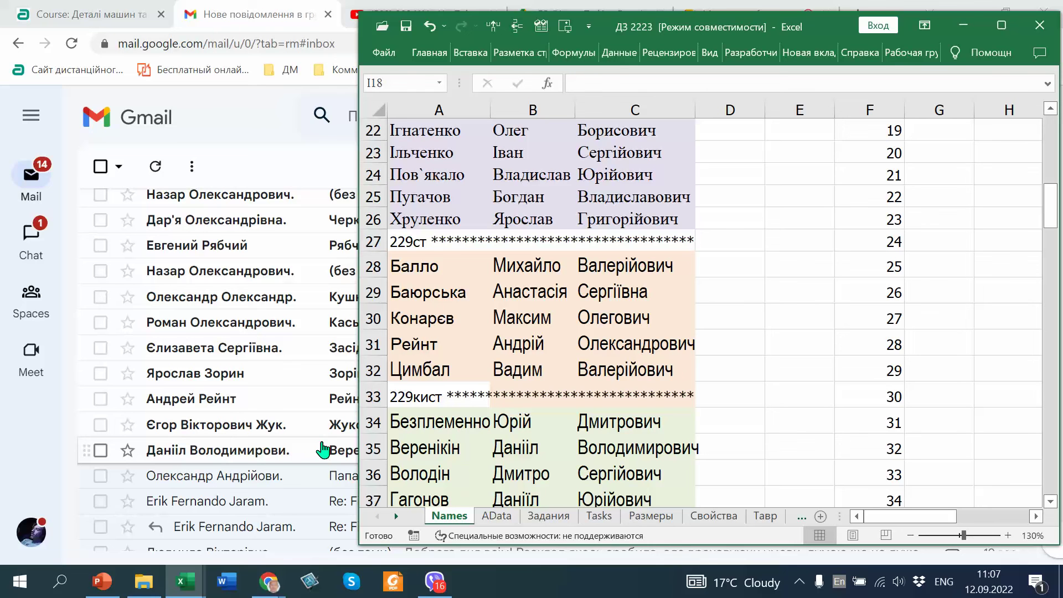
scroll(490, 419, "down", 1)
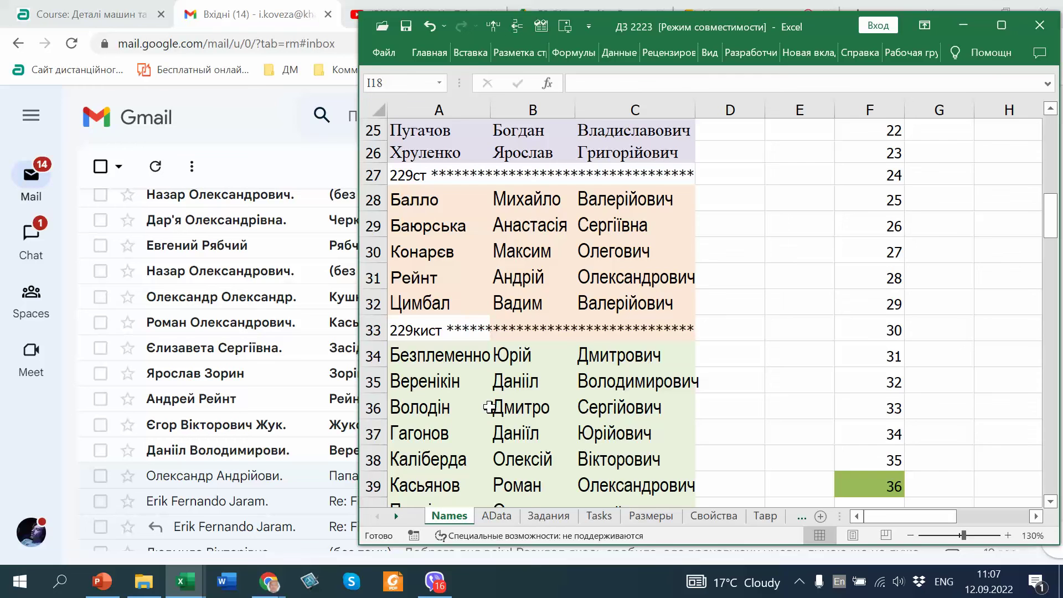
scroll(490, 410, "up", 2)
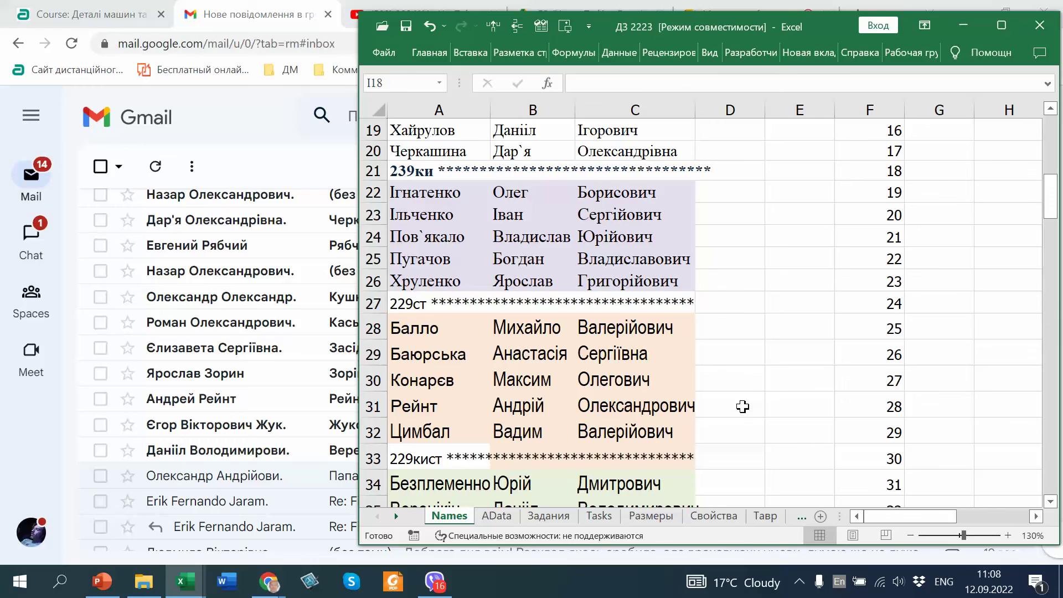
Move number 21 and its hidden code from F24:G24 to the student in row 35, D35:E35, and make the code's font black.
left_click(874, 239)
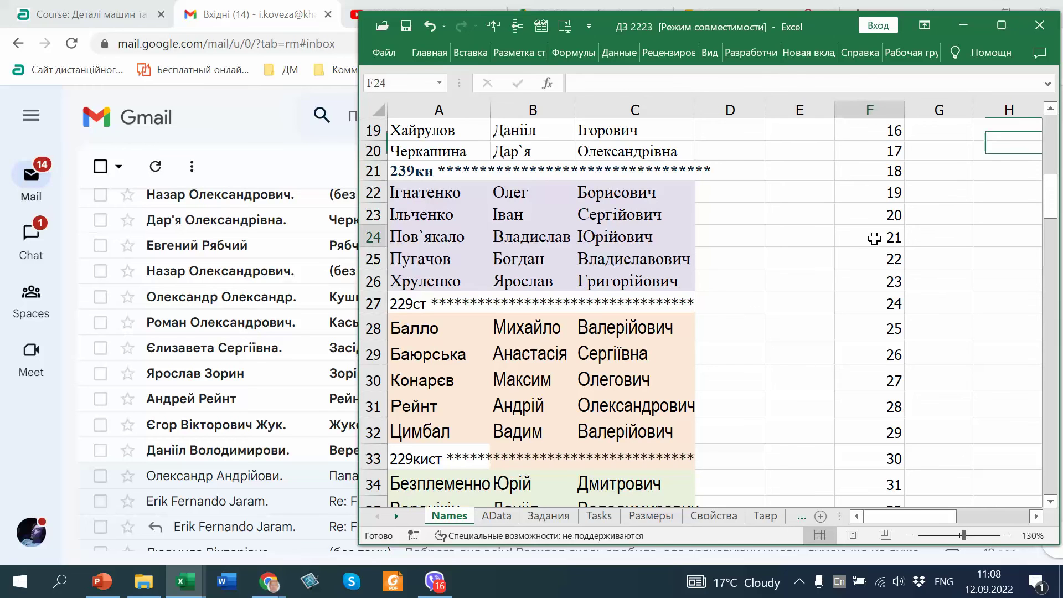
left_click_drag(875, 239, 931, 238)
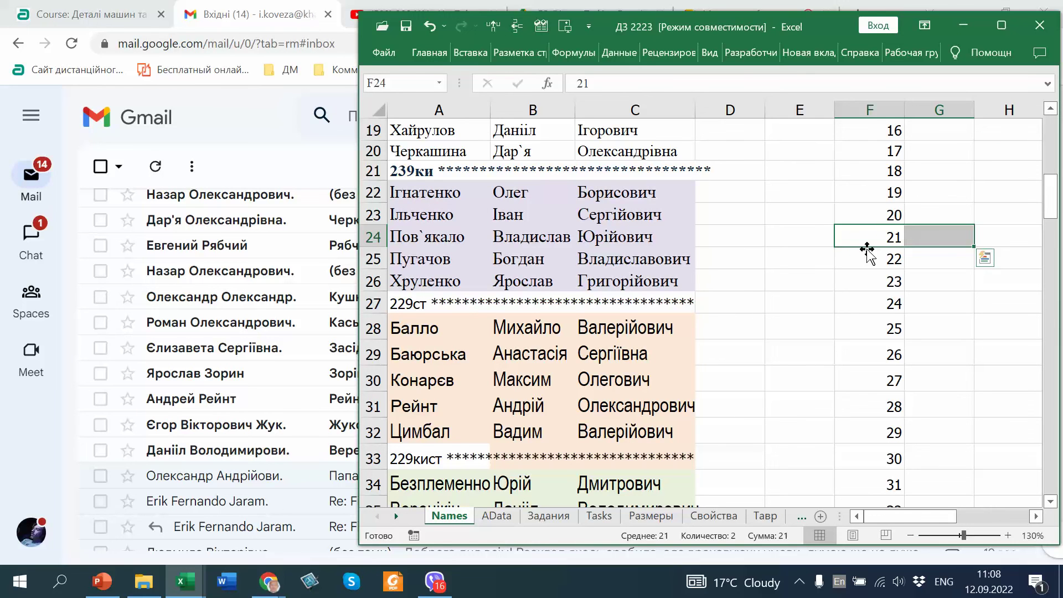
left_click_drag(867, 251, 737, 360)
left_click(798, 352)
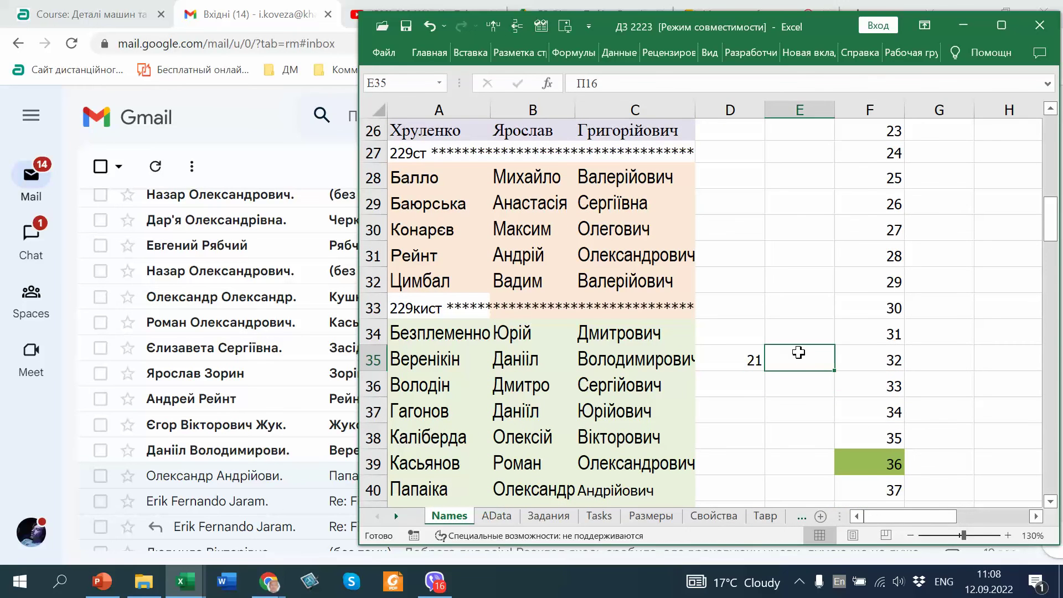
right_click(798, 352)
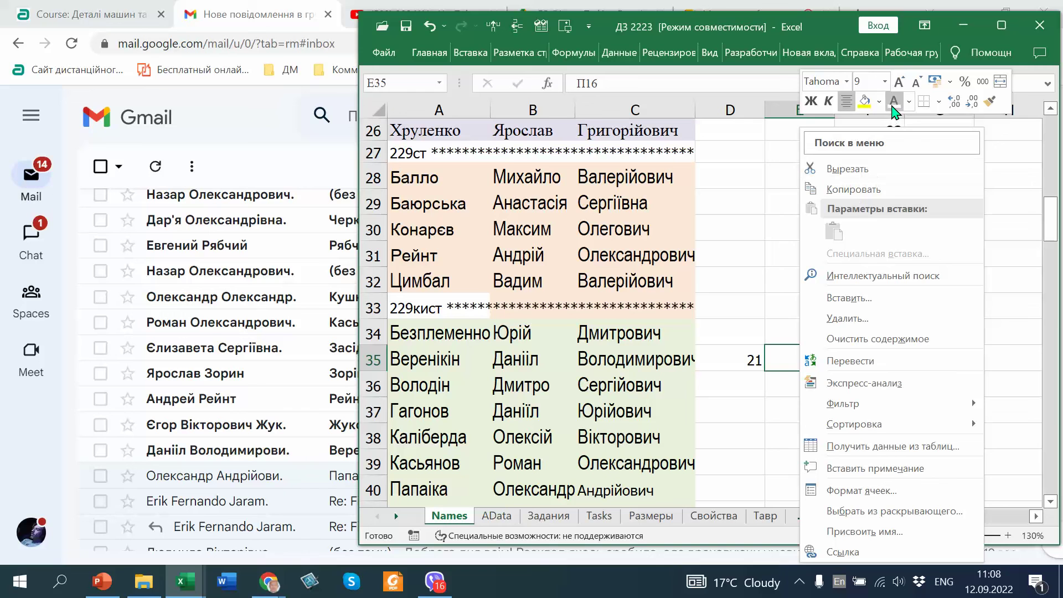
left_click(909, 102)
left_click(901, 123)
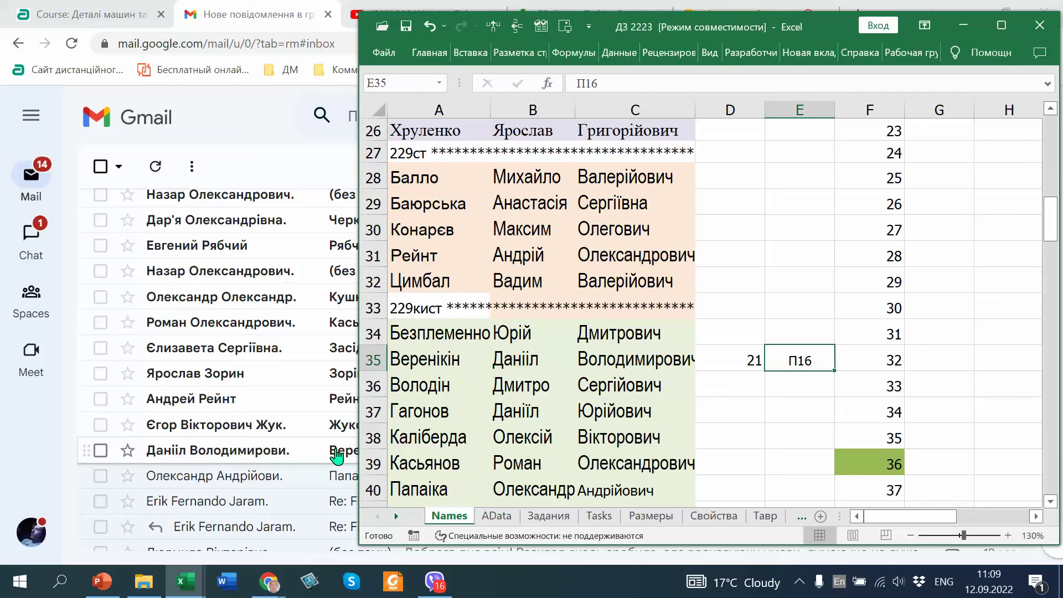
Move number 16 and its hidden code from F19:G19 to D9:E9, and make the code in E9 black.
mouse_move(269, 433)
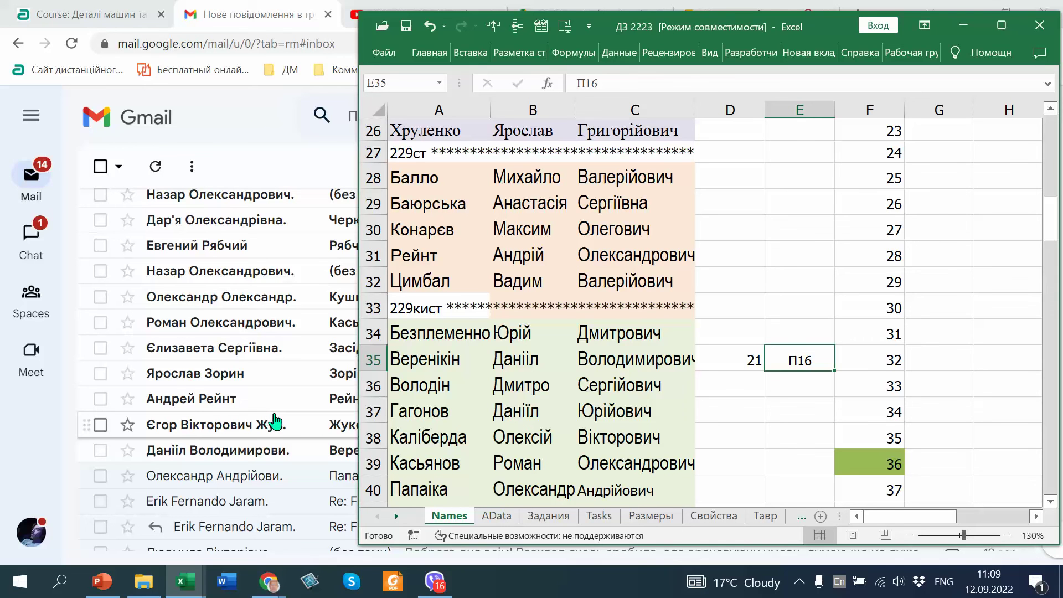
scroll(824, 251, "up", 3)
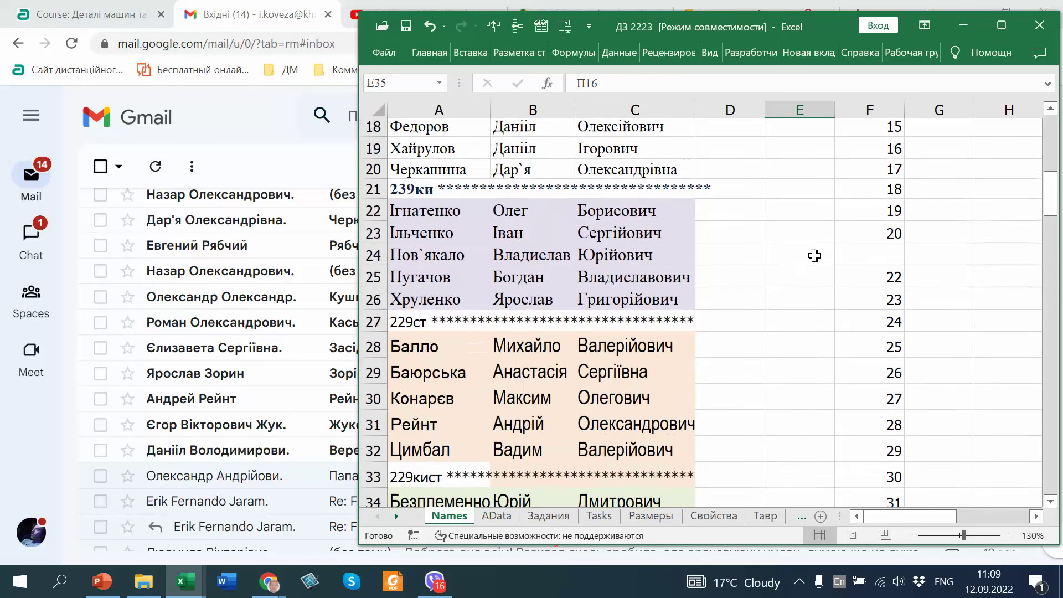
left_click(861, 174)
left_click_drag(861, 174, 791, 186)
left_click(791, 185)
right_click(797, 186)
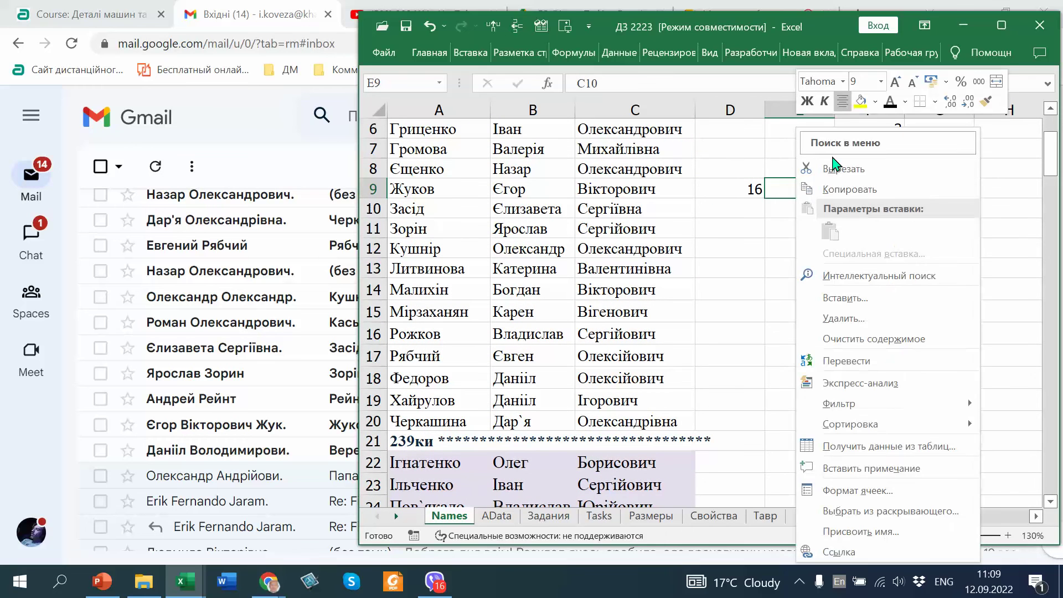
left_click(886, 110)
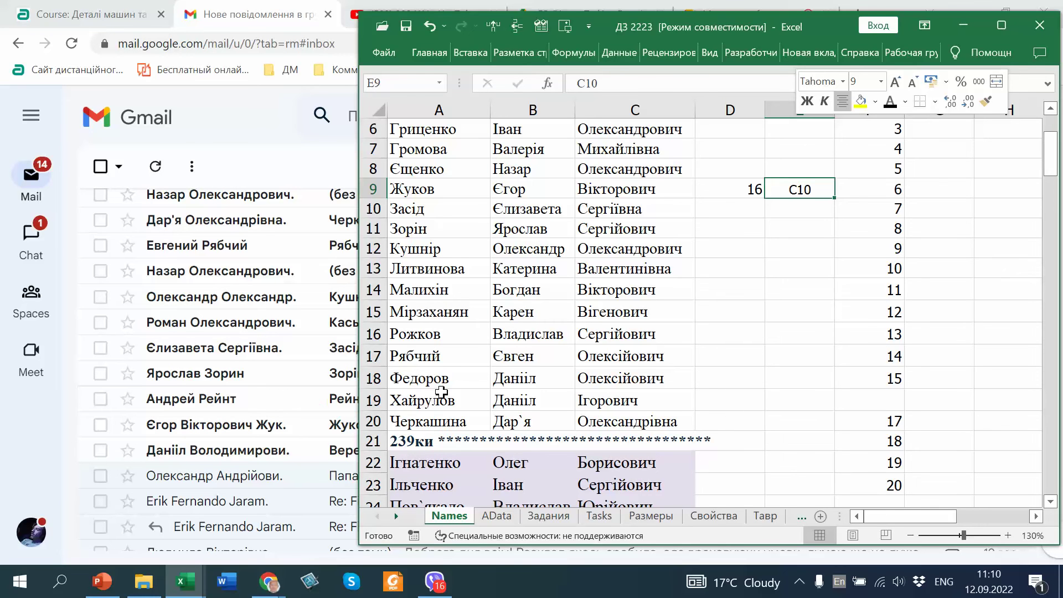
Move number 28 and its hidden code from F31:G31 to D31:E31, and make the code in E31 black.
scroll(443, 394, "down", 2)
scroll(443, 392, "down", 4)
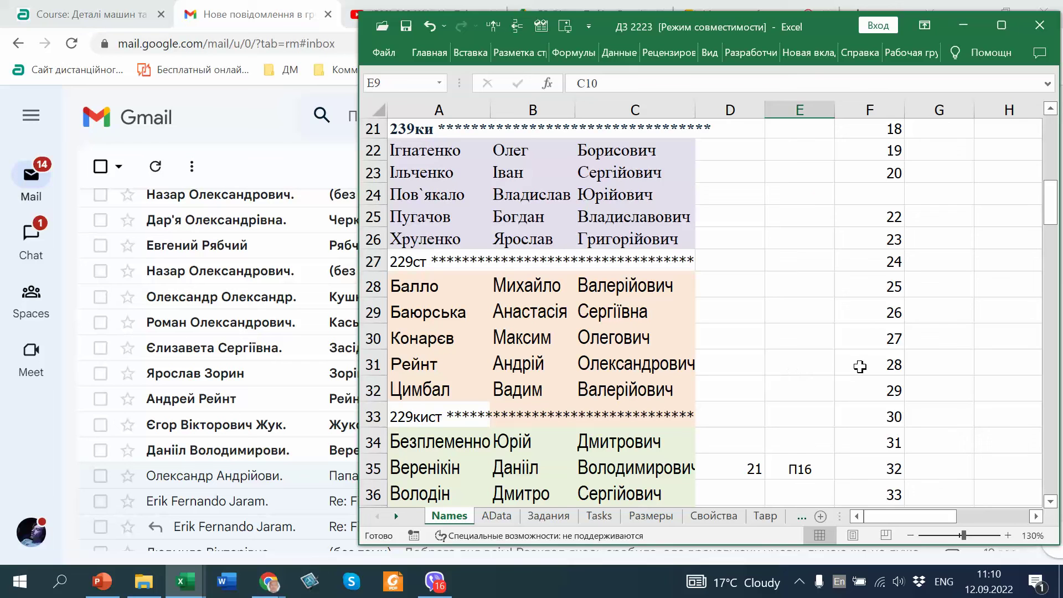
left_click(895, 356)
left_click_drag(895, 356, 932, 358)
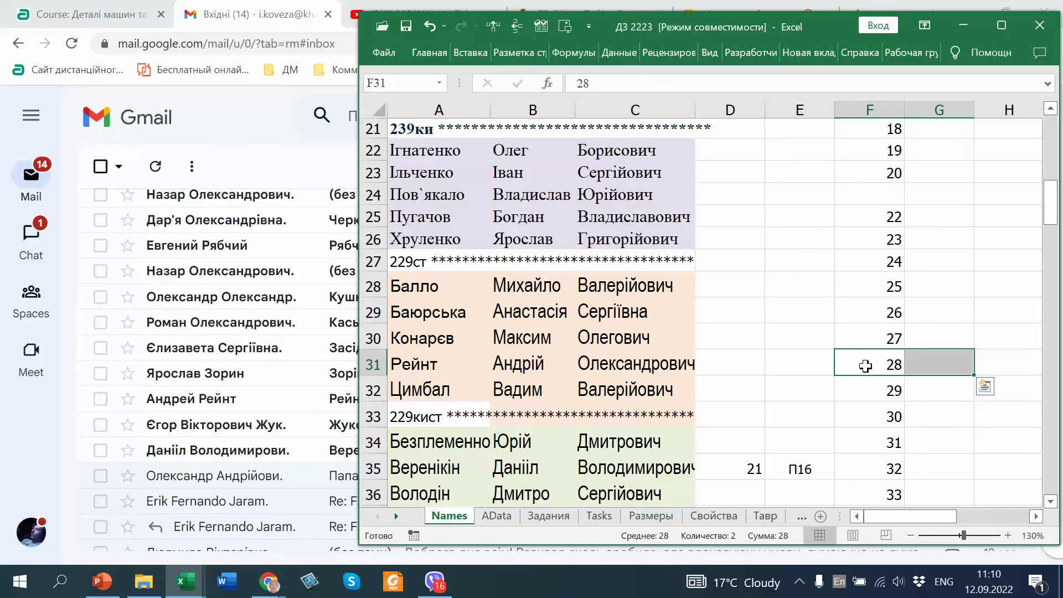
left_click_drag(855, 378, 754, 363)
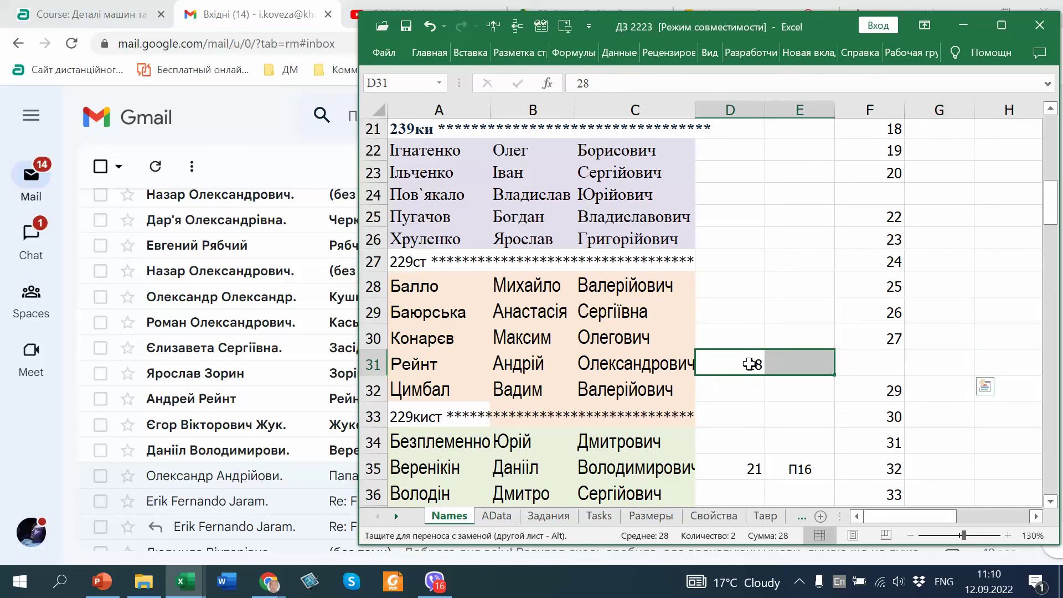
left_click(781, 367)
right_click(784, 368)
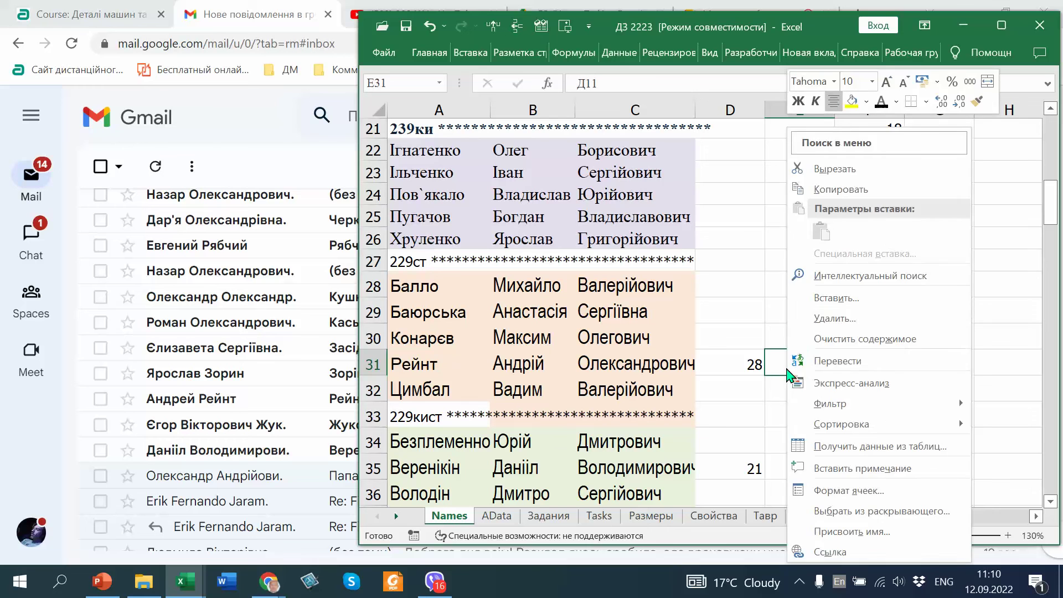
left_click(880, 102)
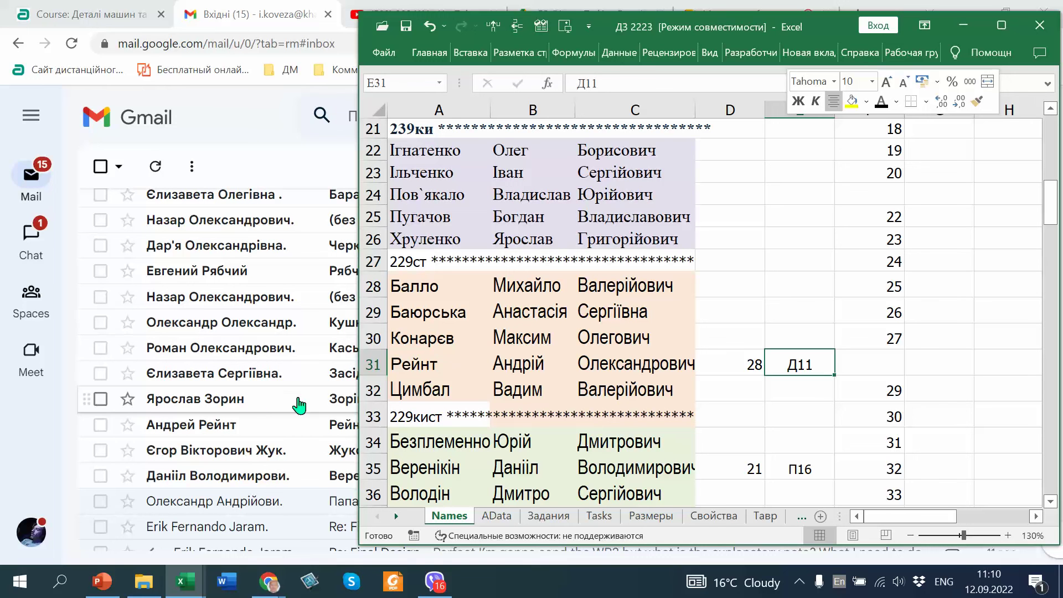
Move number 13 and its hidden code from F16:G16 to D11:E11, and make the code in E11 black.
scroll(510, 383, "down", 2)
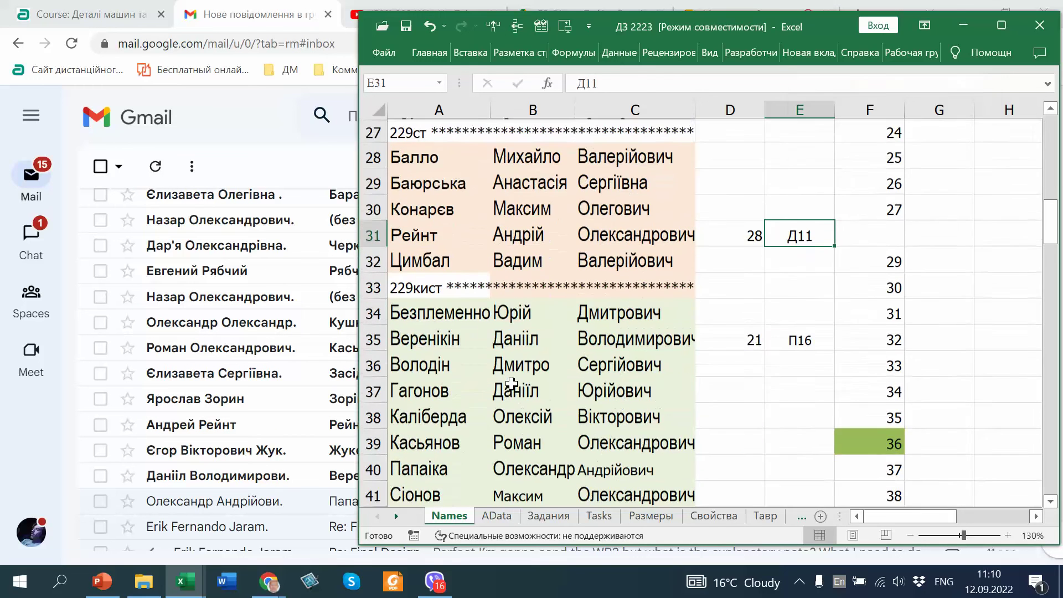
scroll(510, 383, "up", 6)
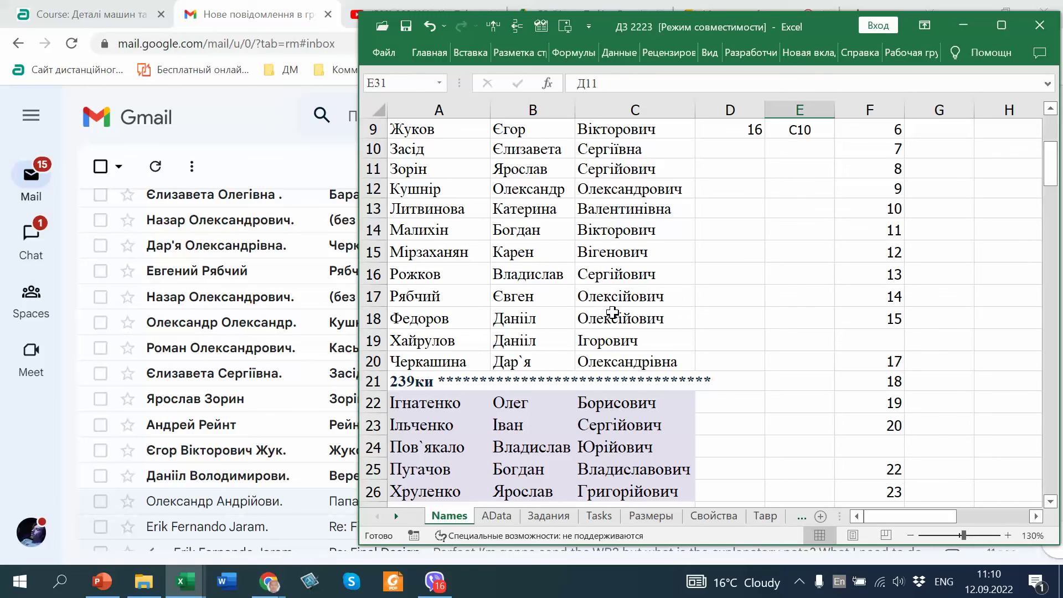
left_click(896, 274)
left_click_drag(911, 273, 756, 170)
left_click(794, 167)
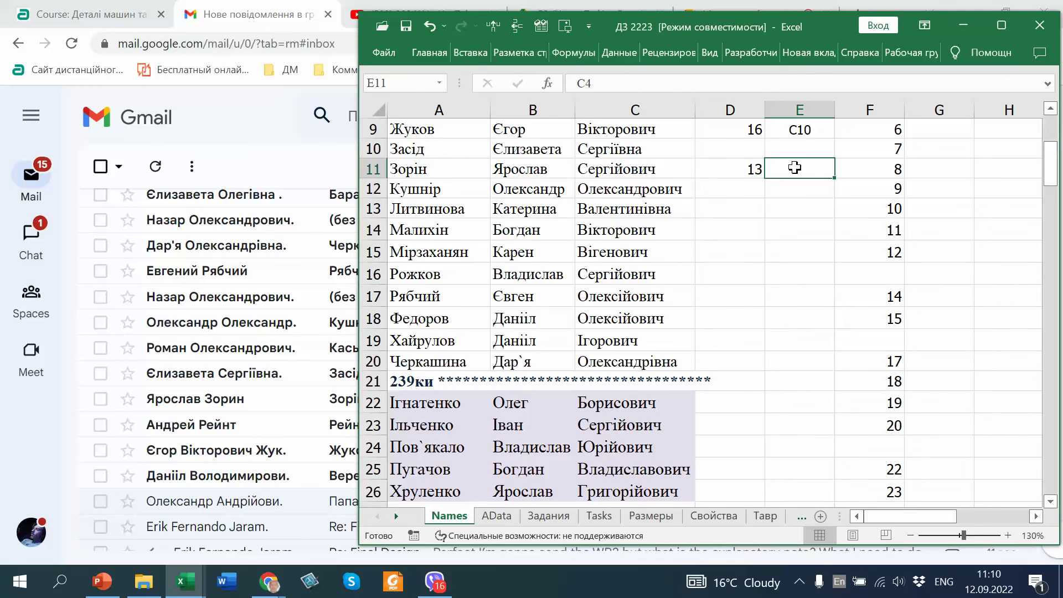
right_click(795, 168)
left_click(890, 104)
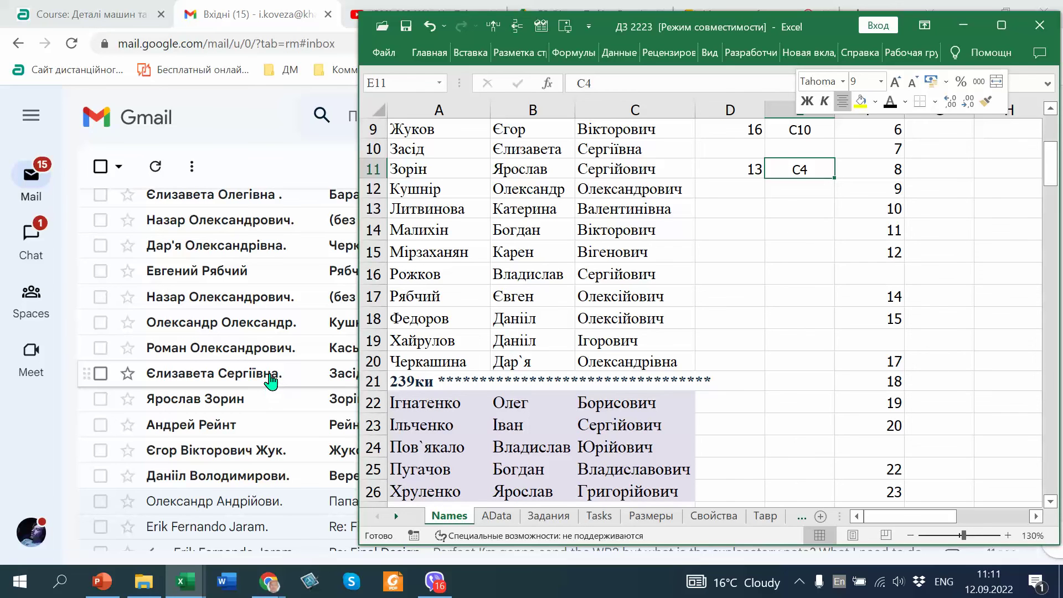
Move number 7 and its hidden code from F10:G10 to D10:E10, and make the code in E10 black.
mouse_move(272, 377)
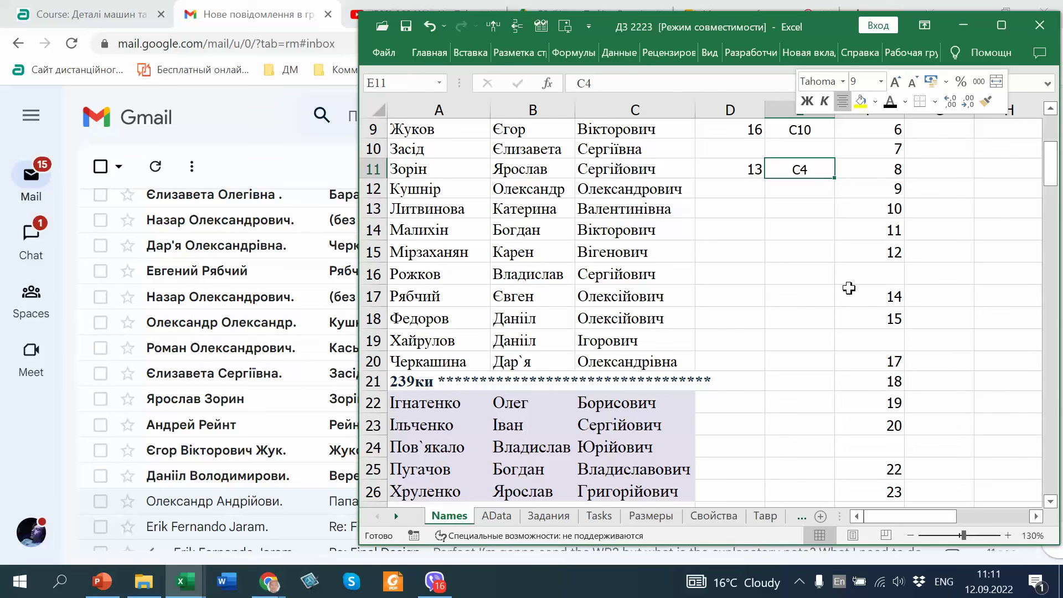
left_click_drag(886, 146, 816, 149)
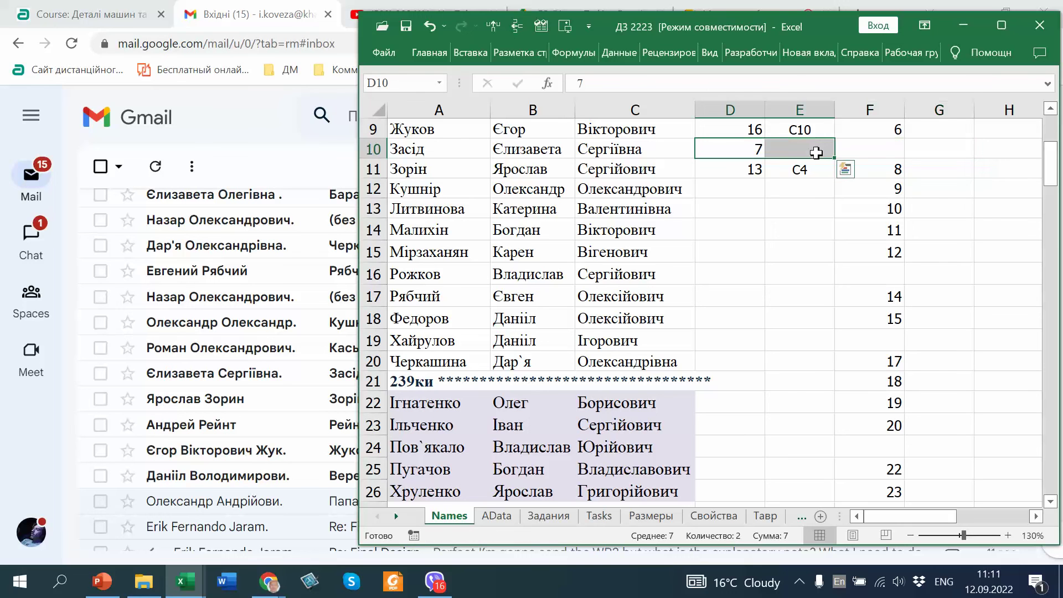
left_click(818, 149)
right_click(820, 158)
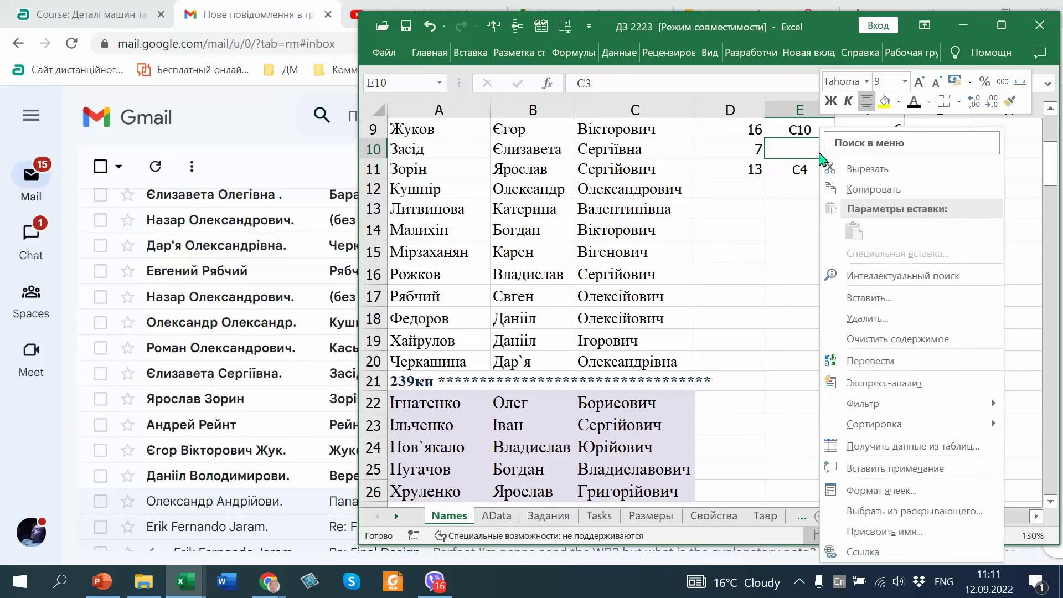
left_click(914, 101)
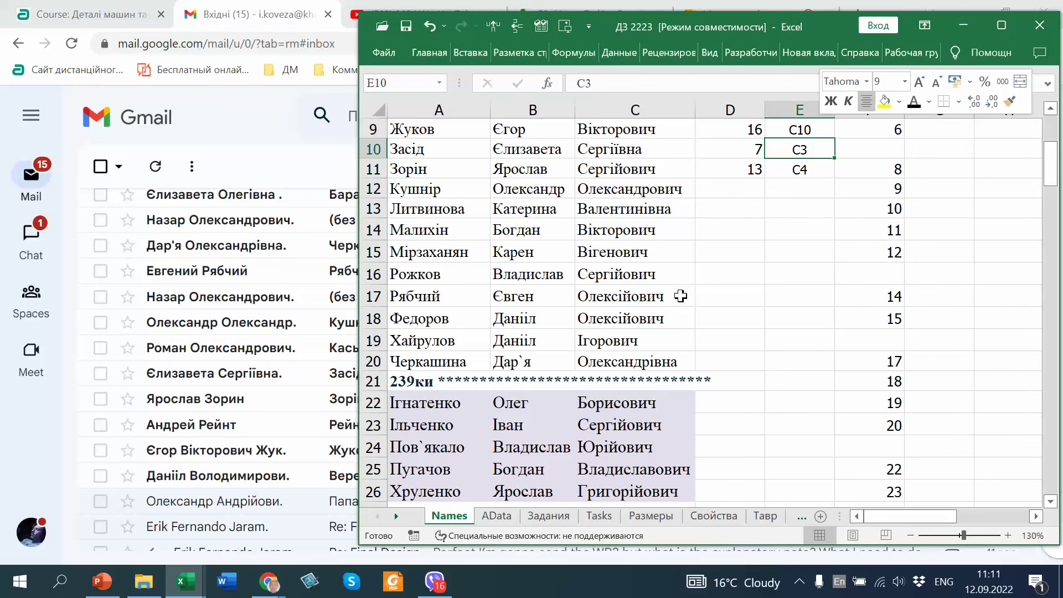
Make the hidden code in G12 black and move number 9 with that code from F12:G12 to D39:E39.
scroll(680, 316, "down", 4)
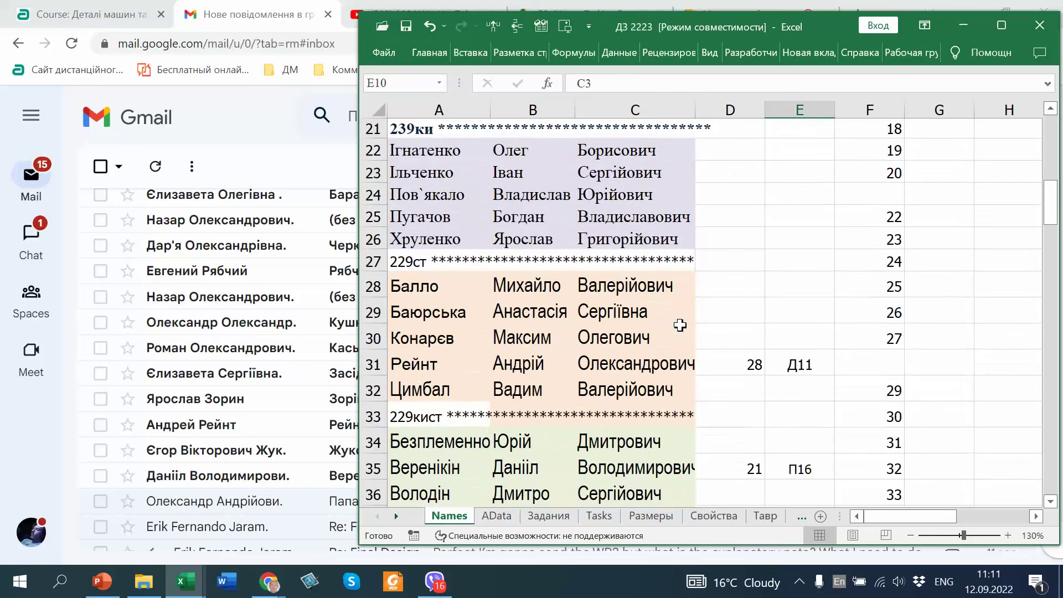
scroll(680, 325, "down", 3)
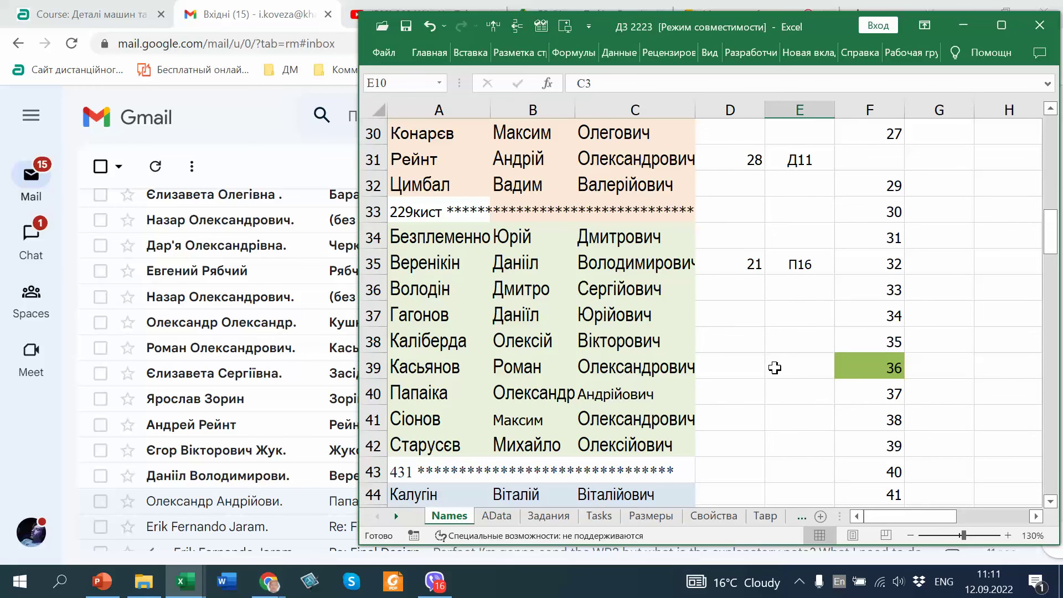
scroll(777, 368, "up", 1)
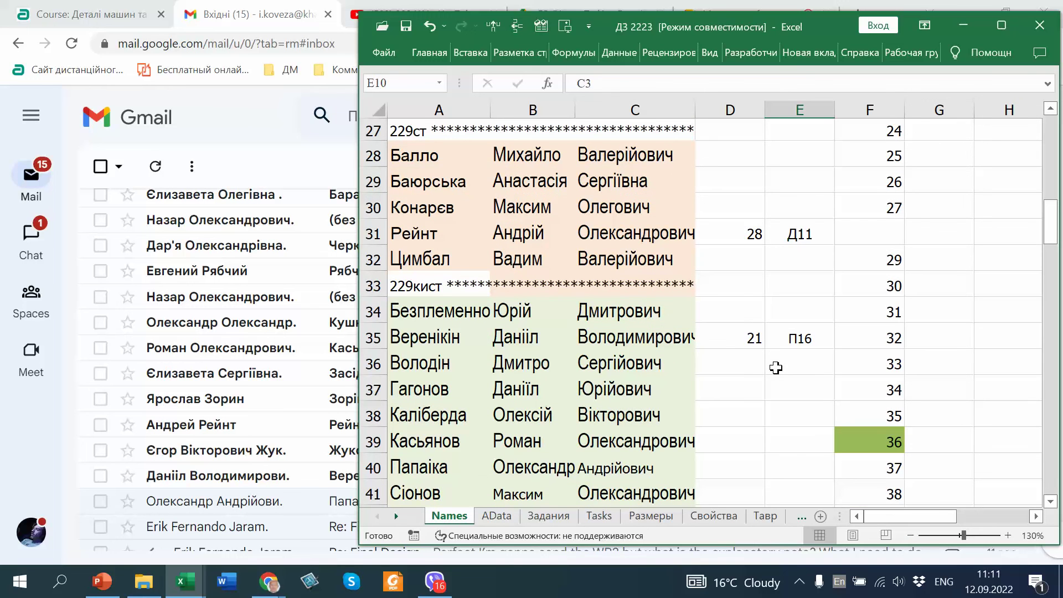
scroll(777, 368, "up", 5)
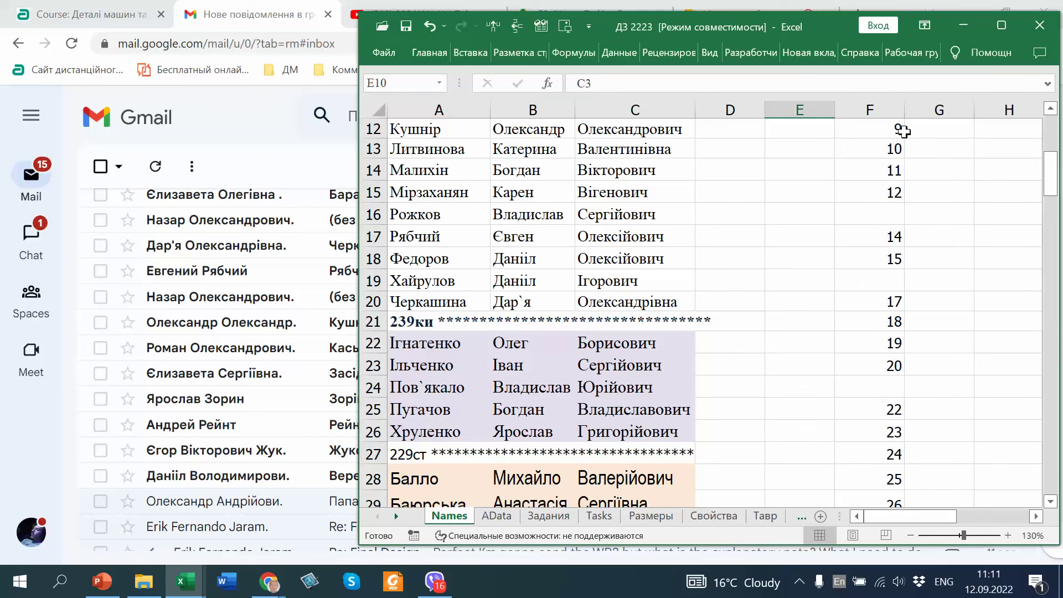
left_click(917, 129)
right_click(917, 130)
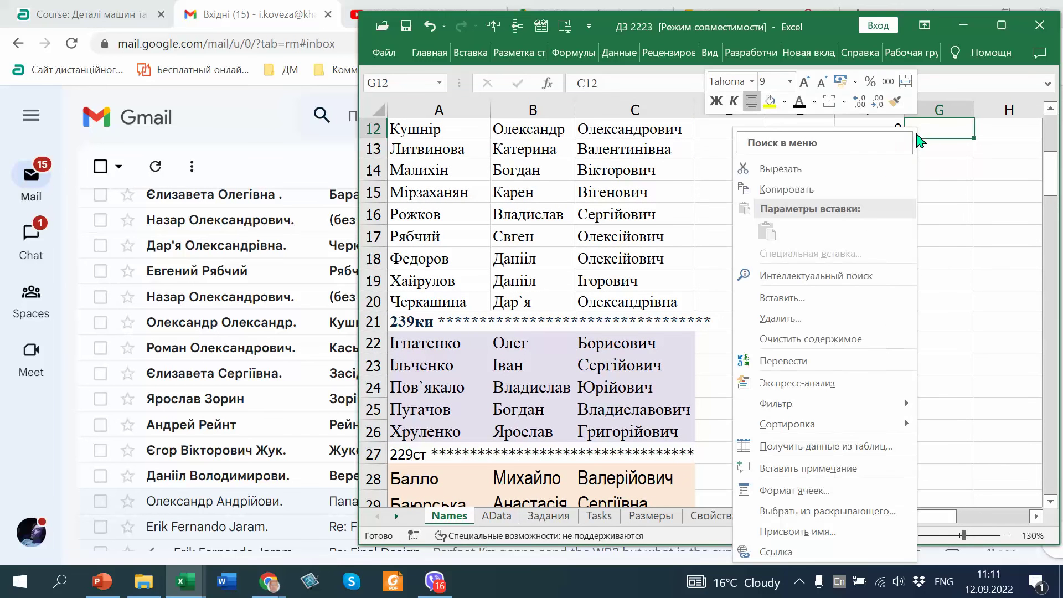
left_click(800, 113)
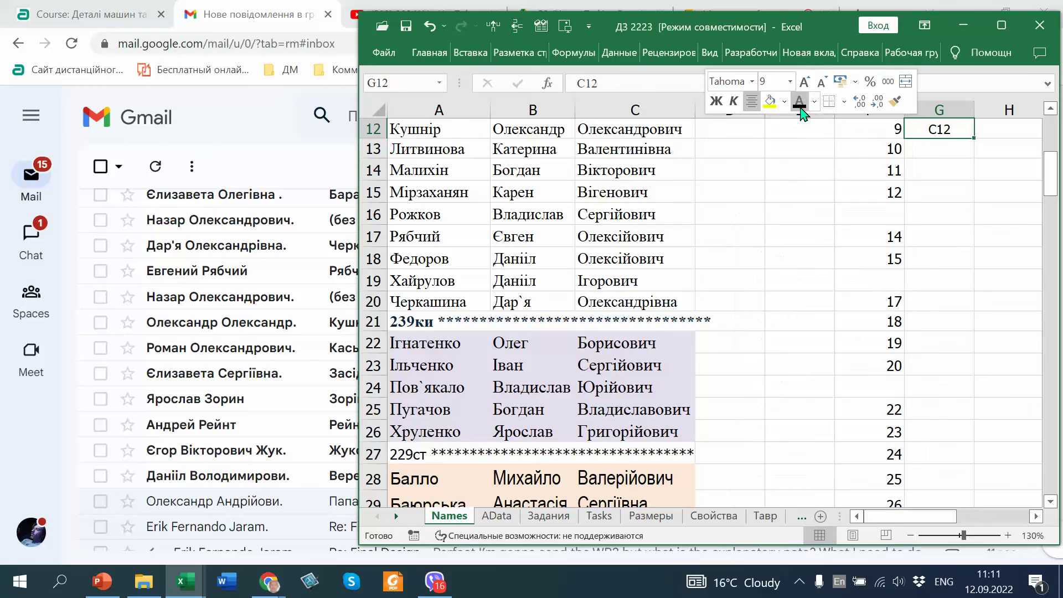
left_click_drag(878, 133, 786, 396)
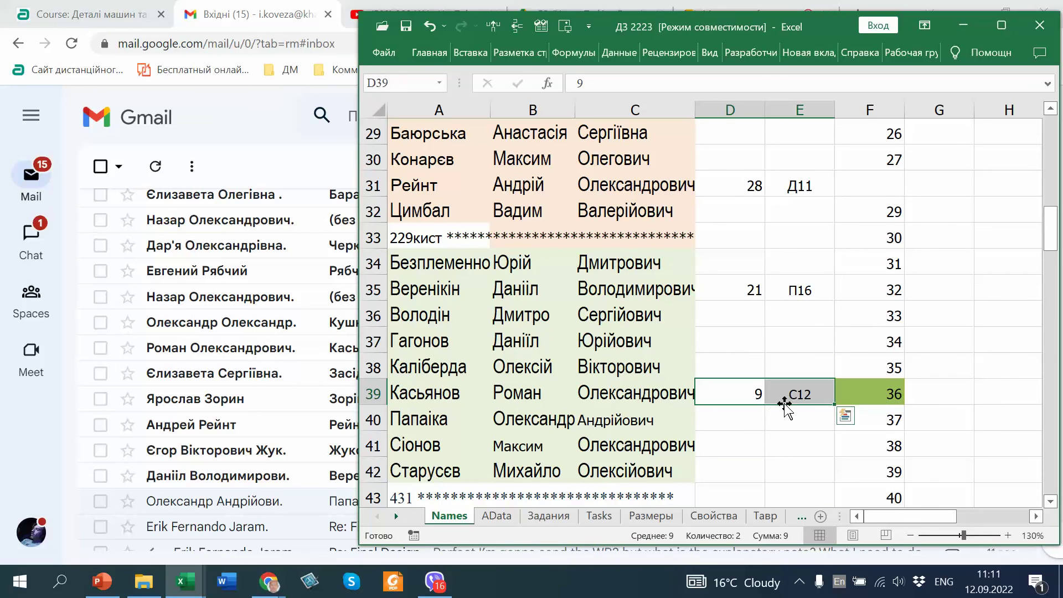
left_click(779, 418)
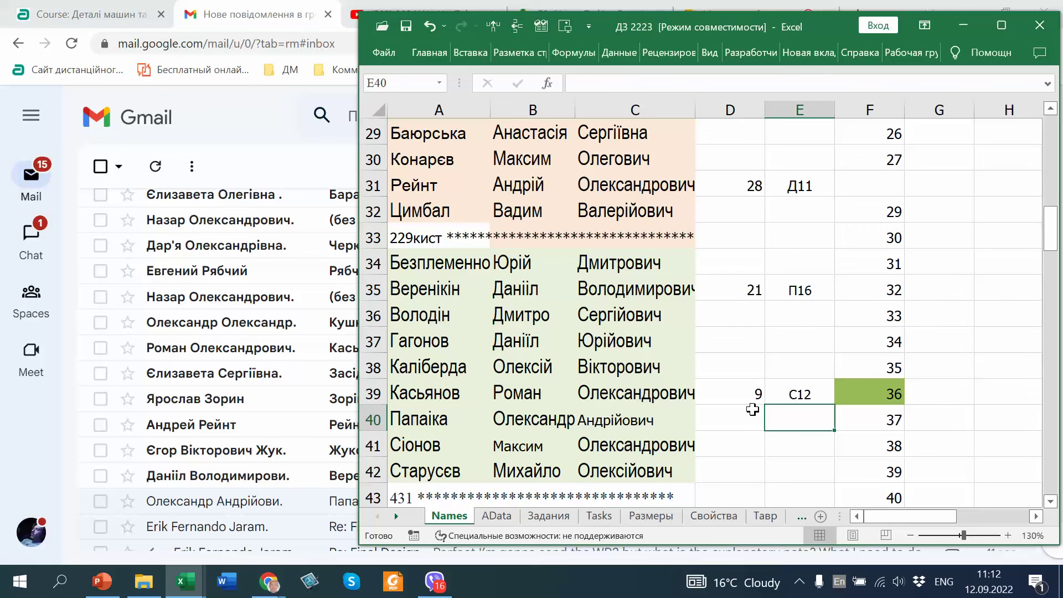
Move number 15 and its hidden code from F18:G18 to D12:E12, and make the code in E12 black.
scroll(766, 398, "up", 4)
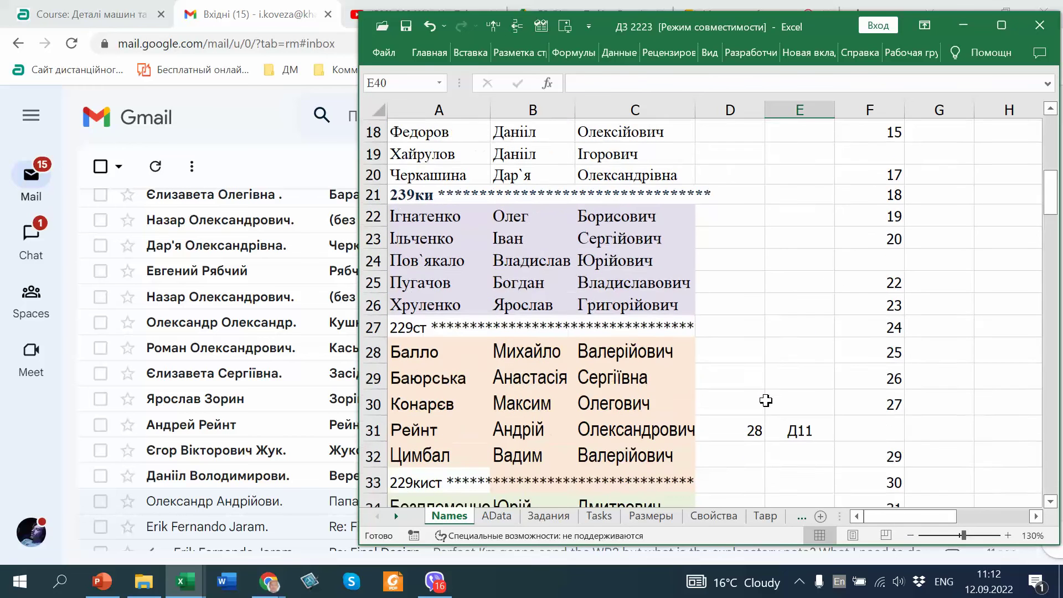
scroll(765, 401, "up", 2)
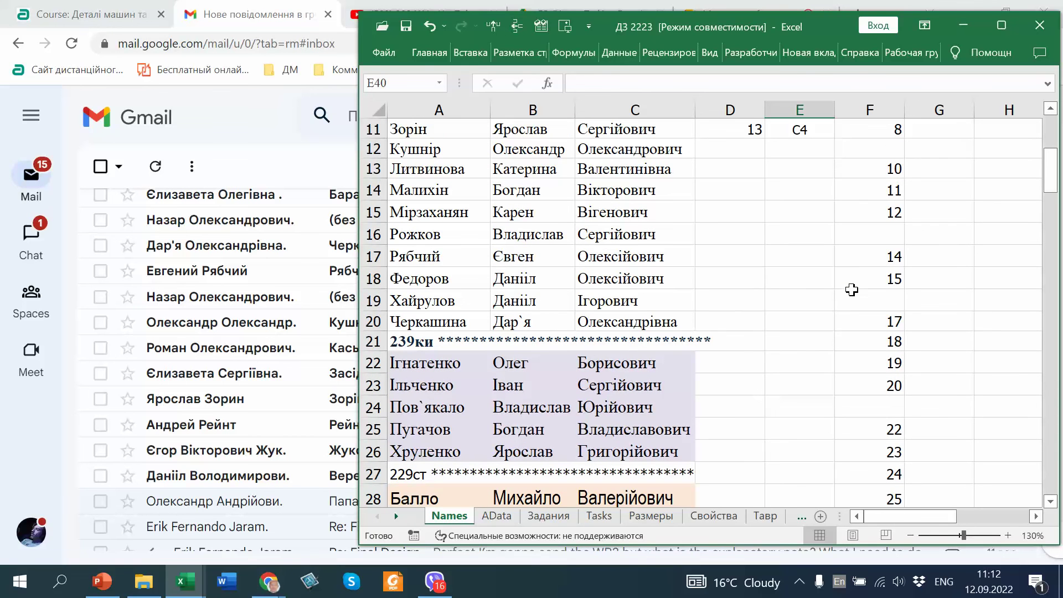
left_click_drag(865, 283, 747, 151)
left_click(792, 148)
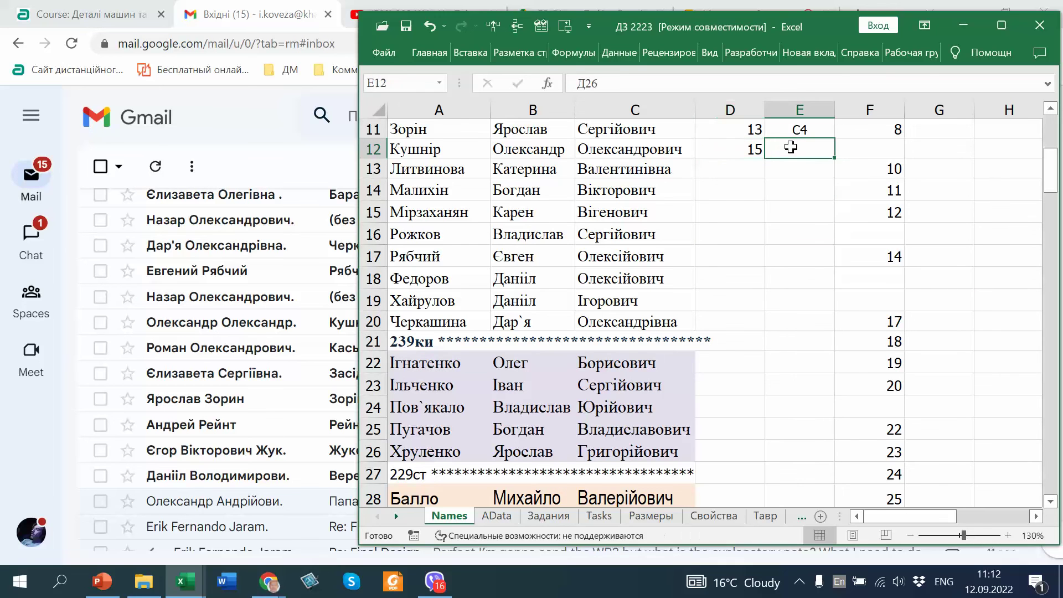
right_click(793, 152)
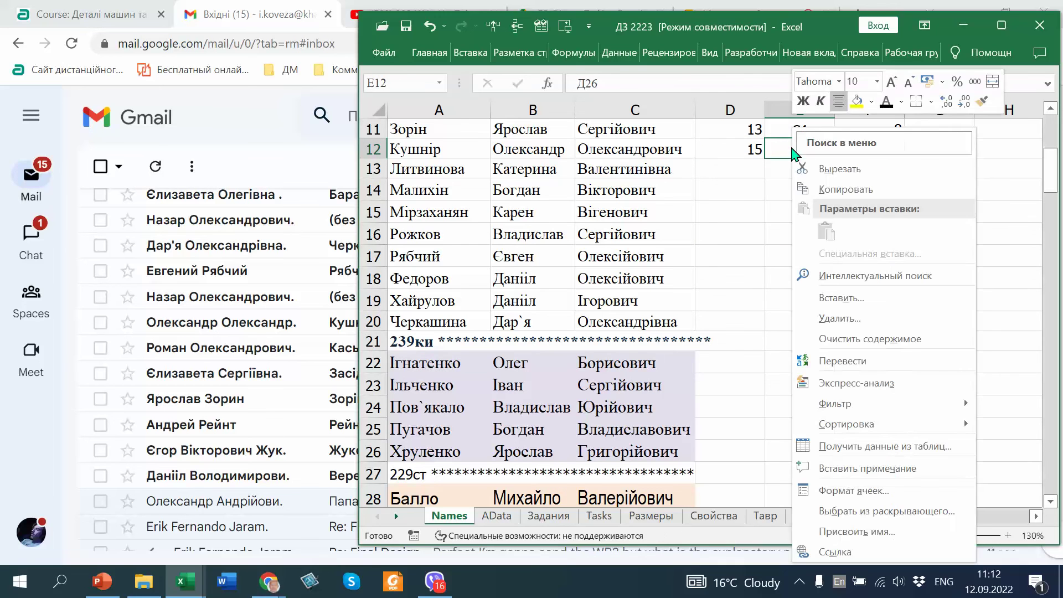
left_click(887, 103)
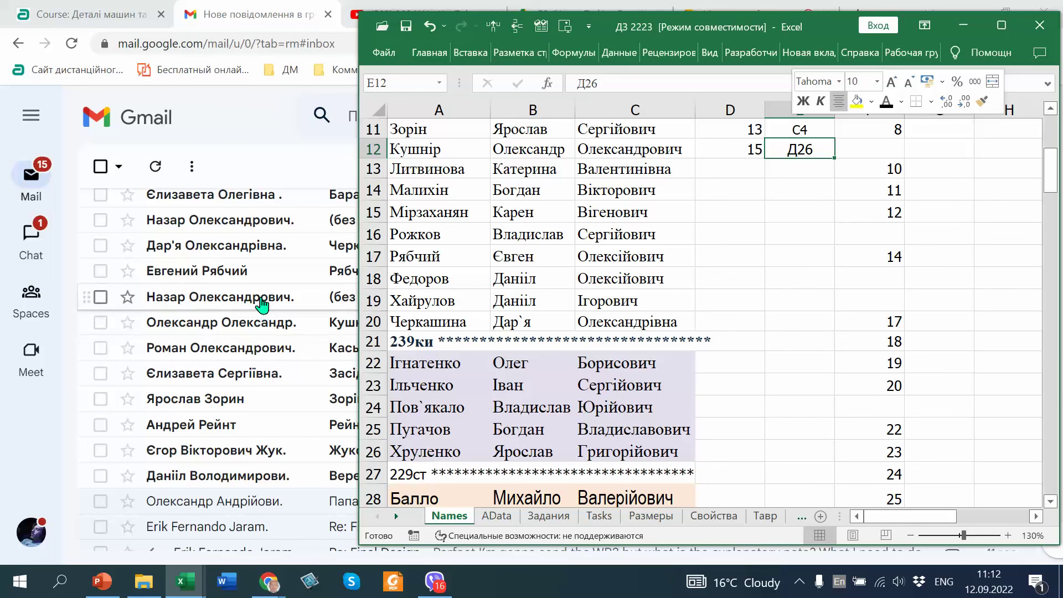
Move number 5 and its hidden code from F8:G8 to D8:E8, and make the code in E8 black.
mouse_move(261, 301)
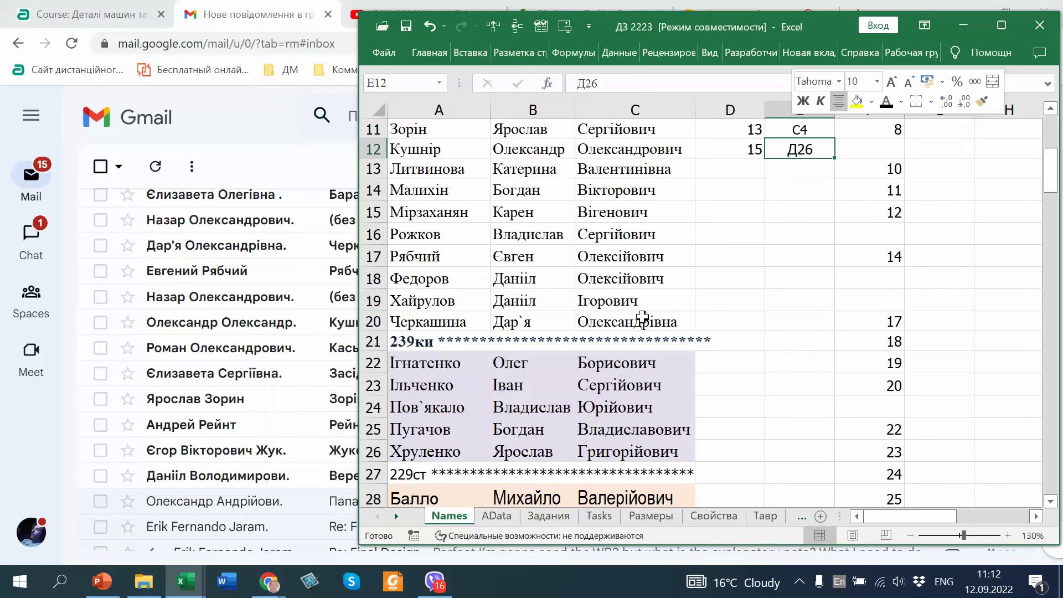
scroll(698, 292, "up", 3)
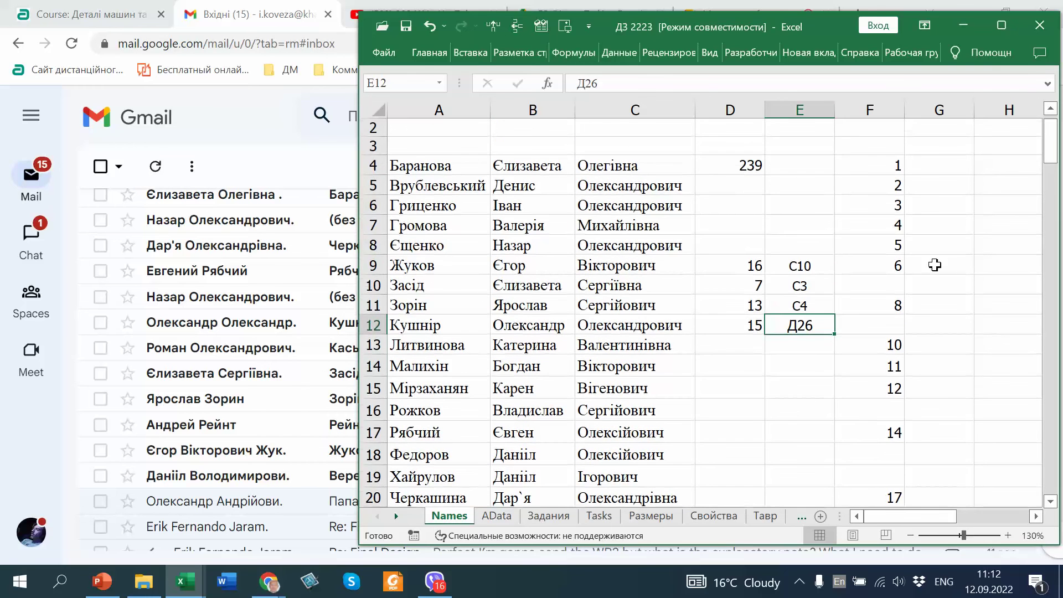
left_click_drag(893, 244, 814, 249)
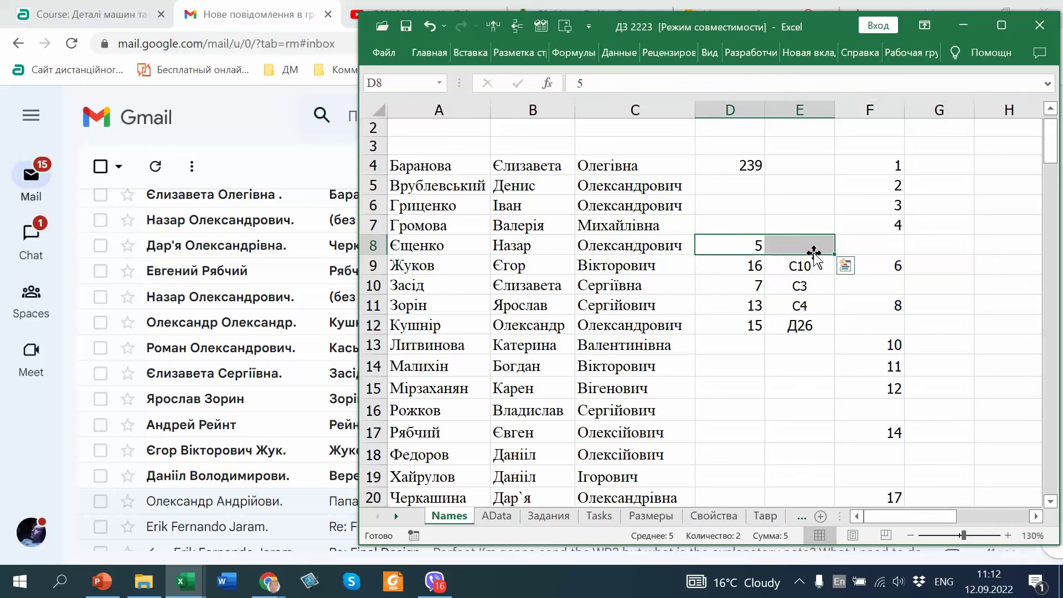
left_click(805, 244)
right_click(804, 244)
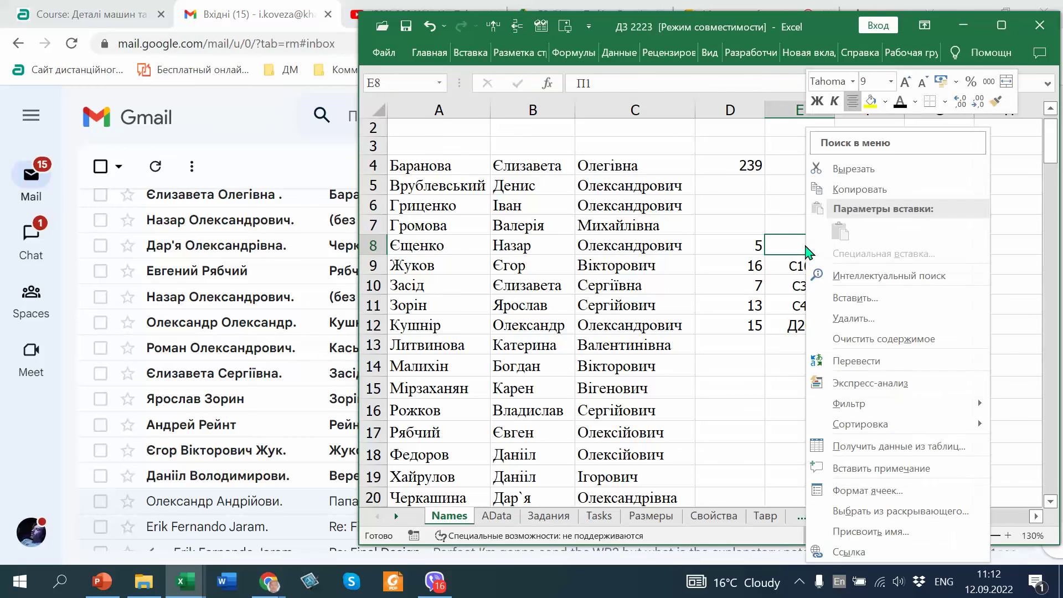
left_click(901, 101)
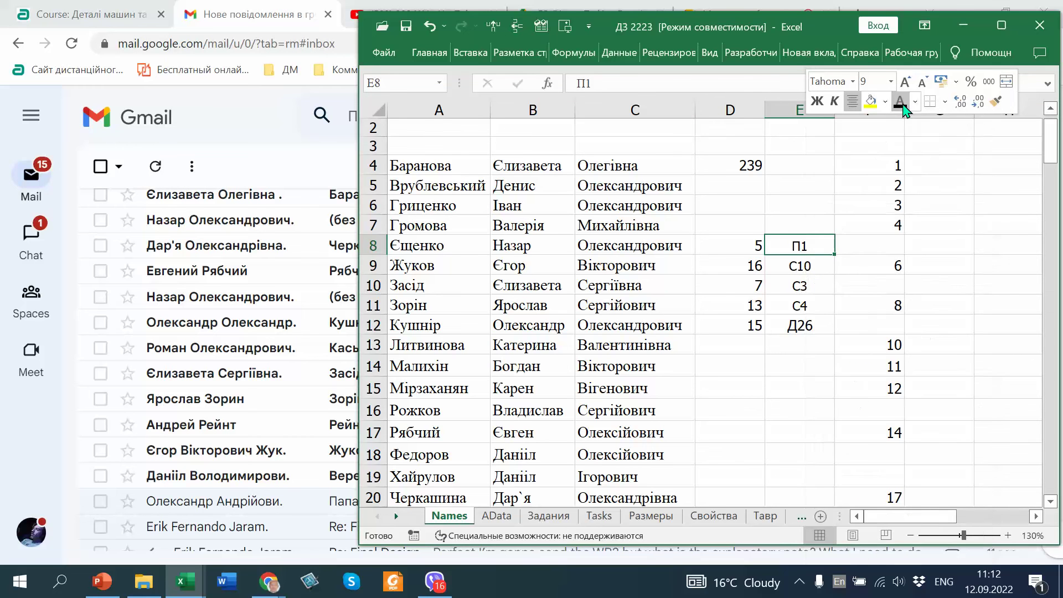
left_click(860, 250)
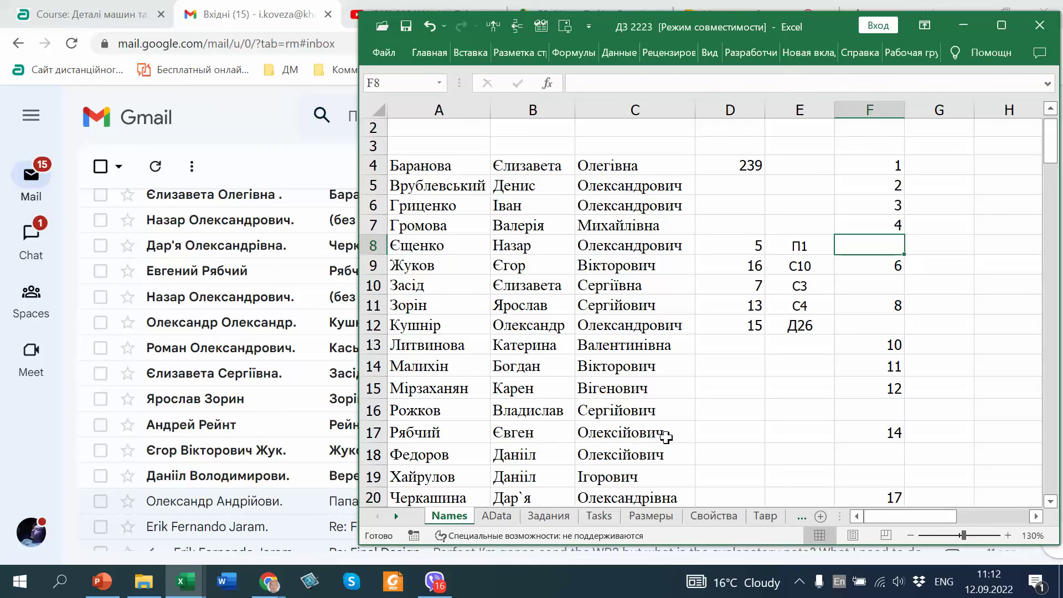
Move number 20 and its hidden code from F23:G23 to D17:E17, and make the code in E17 black.
scroll(858, 423, "down", 3)
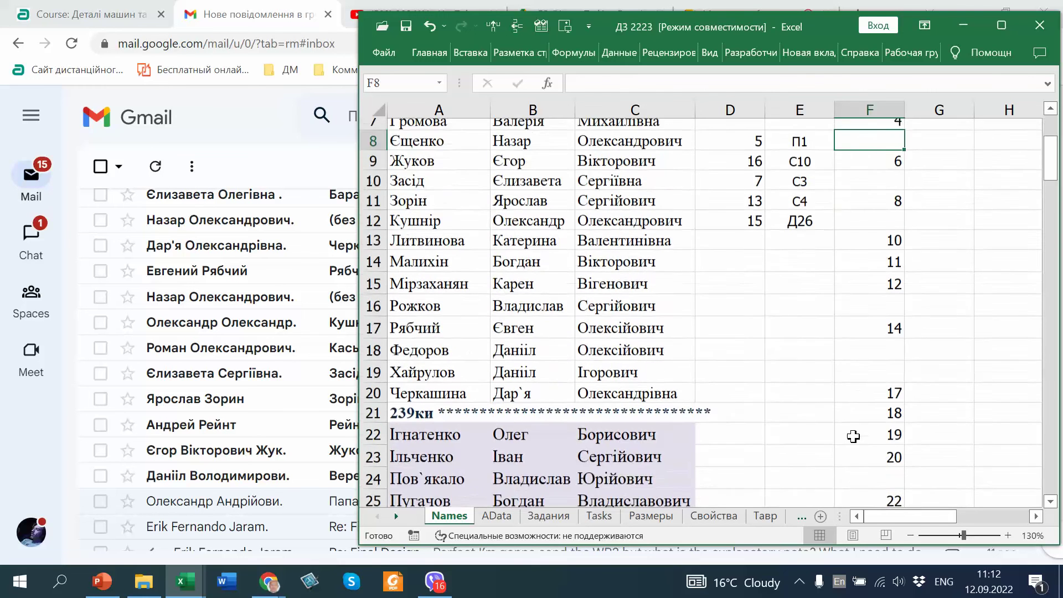
left_click_drag(861, 383, 756, 266)
left_click(802, 248)
right_click(804, 256)
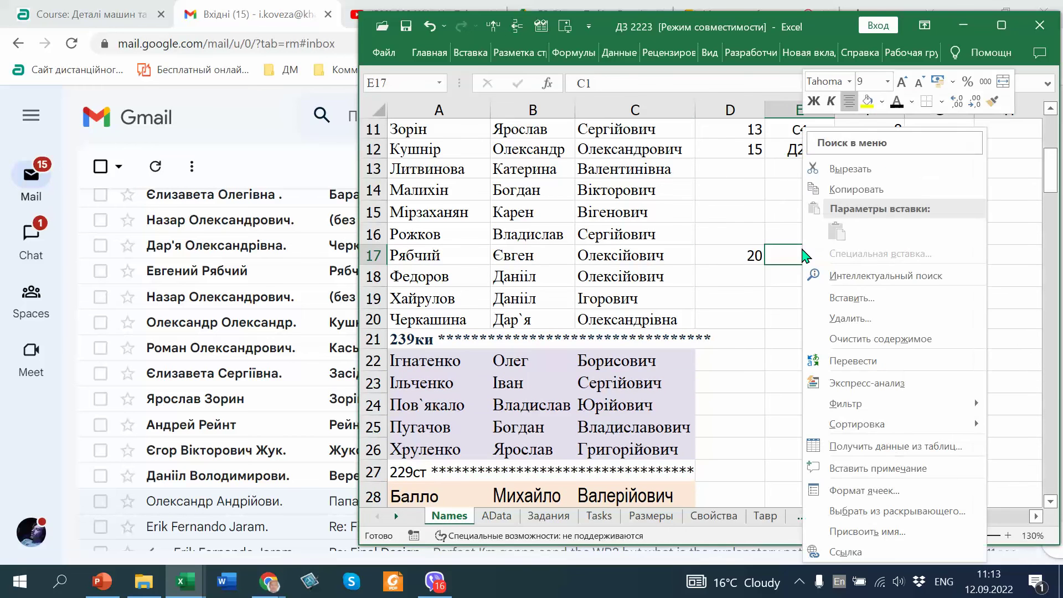
left_click(899, 103)
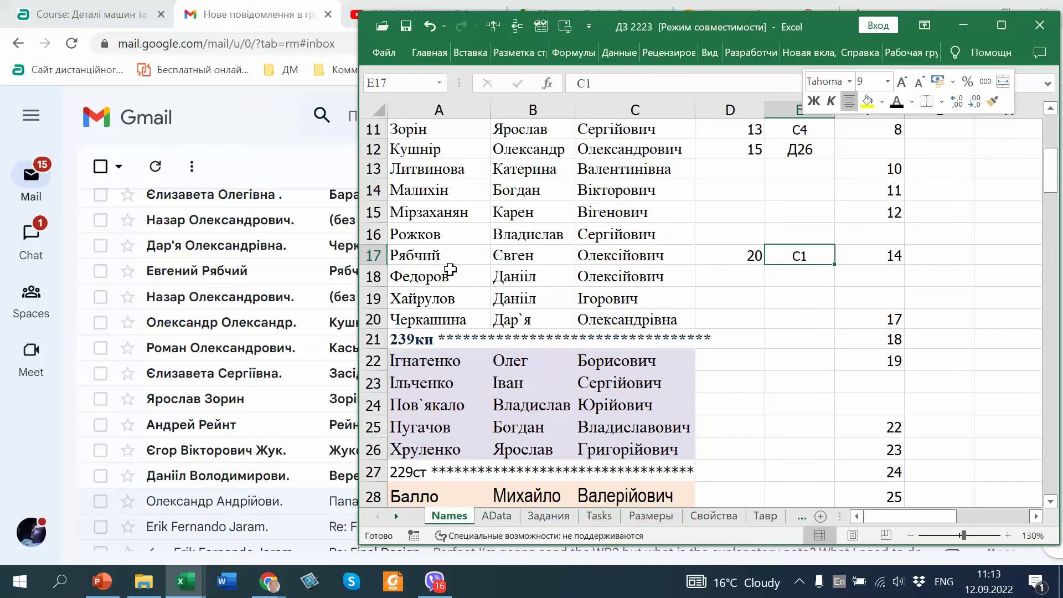
Move number 4 and its hidden code from F7:G7 to D20:E20, and make the code in E20 black.
scroll(450, 270, "down", 3)
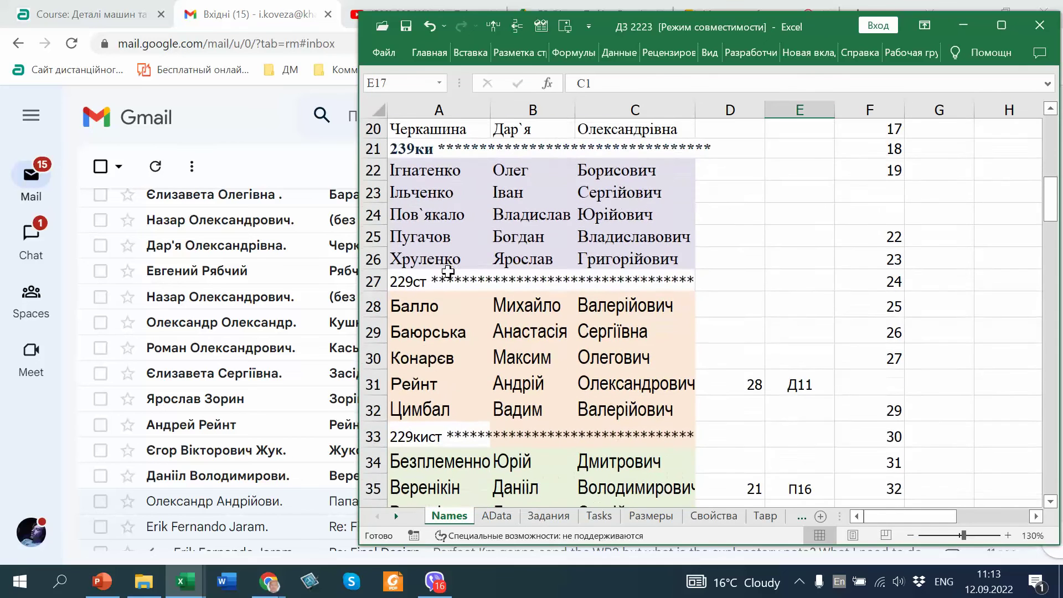
scroll(448, 270, "down", 1)
scroll(446, 269, "up", 7)
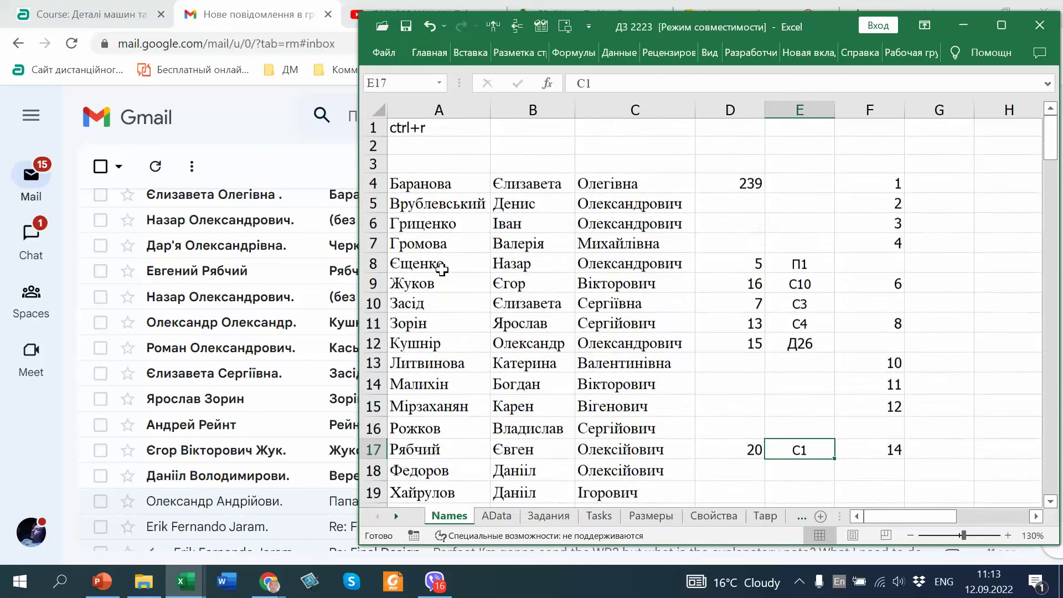
scroll(440, 270, "down", 1)
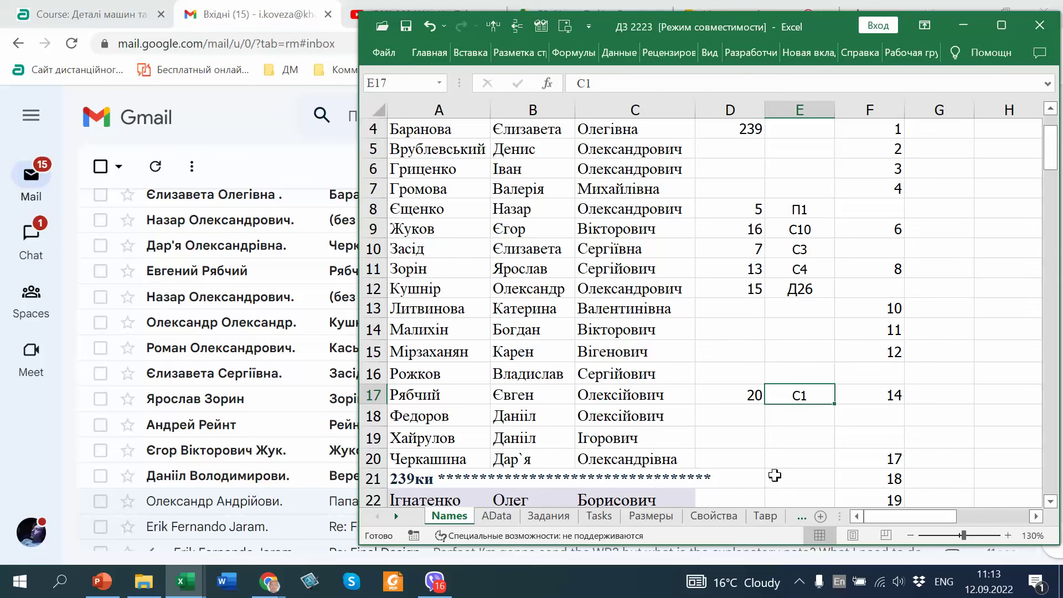
left_click_drag(898, 189, 782, 453)
left_click(792, 454)
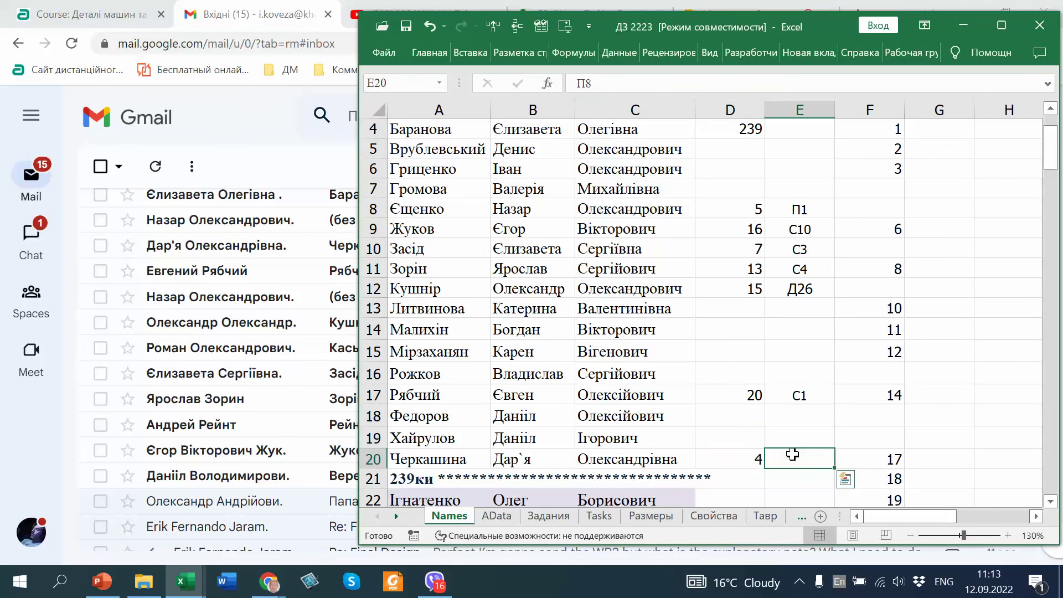
right_click(796, 454)
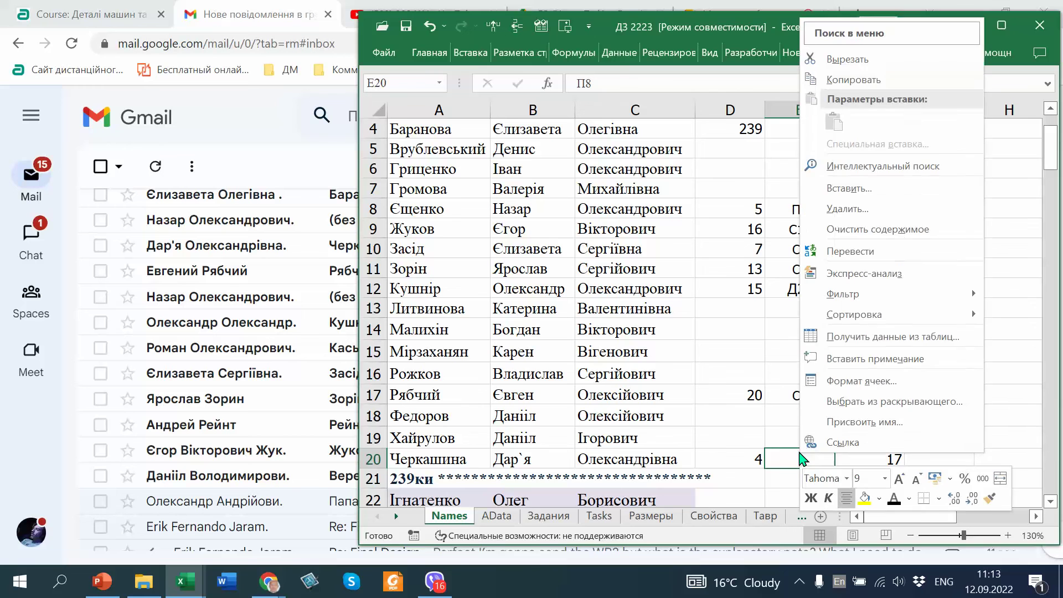
left_click(846, 498)
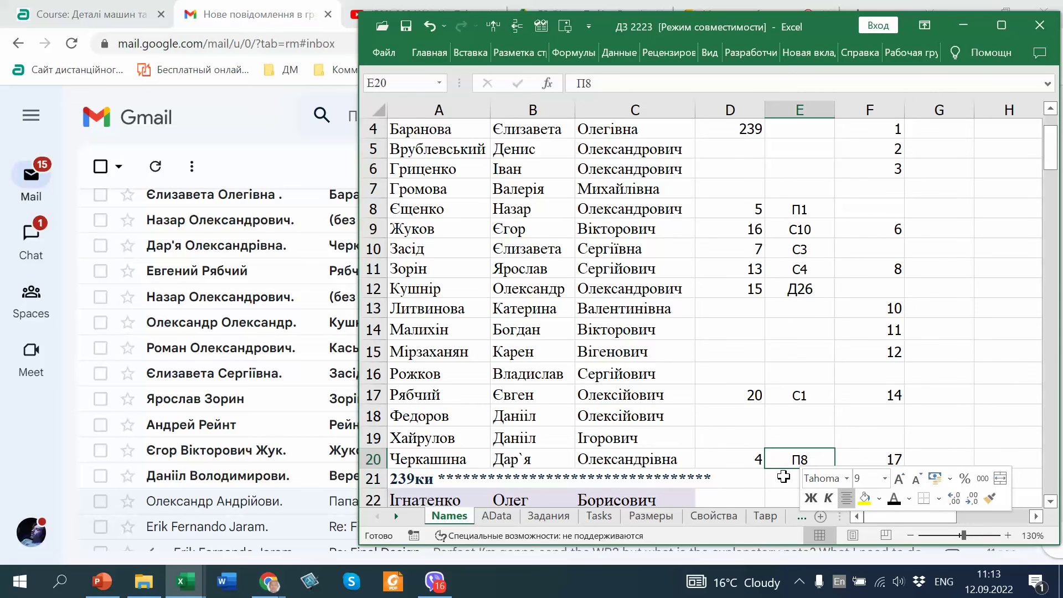
left_click(785, 479)
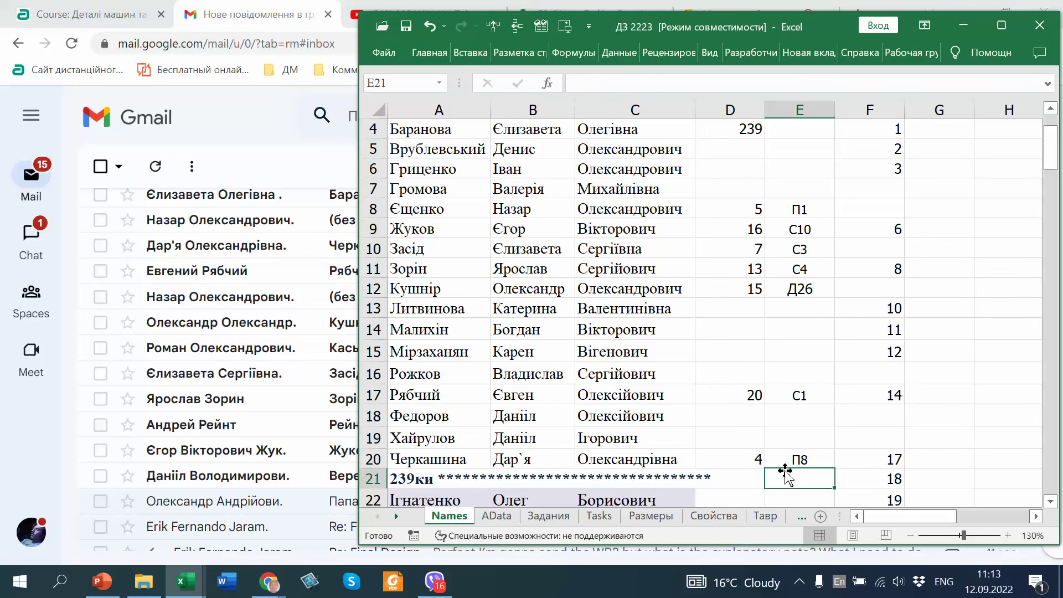
Move number 22 and its hidden code from F25:G25 to D4:E4, and make the code in E4 black.
scroll(786, 469, "up", 1)
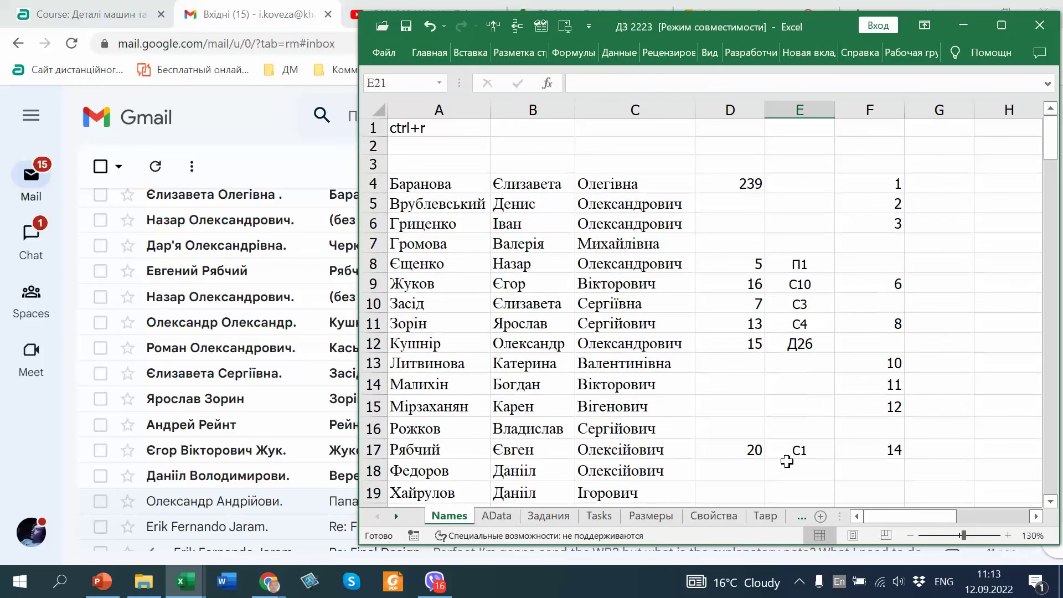
scroll(831, 396, "down", 4)
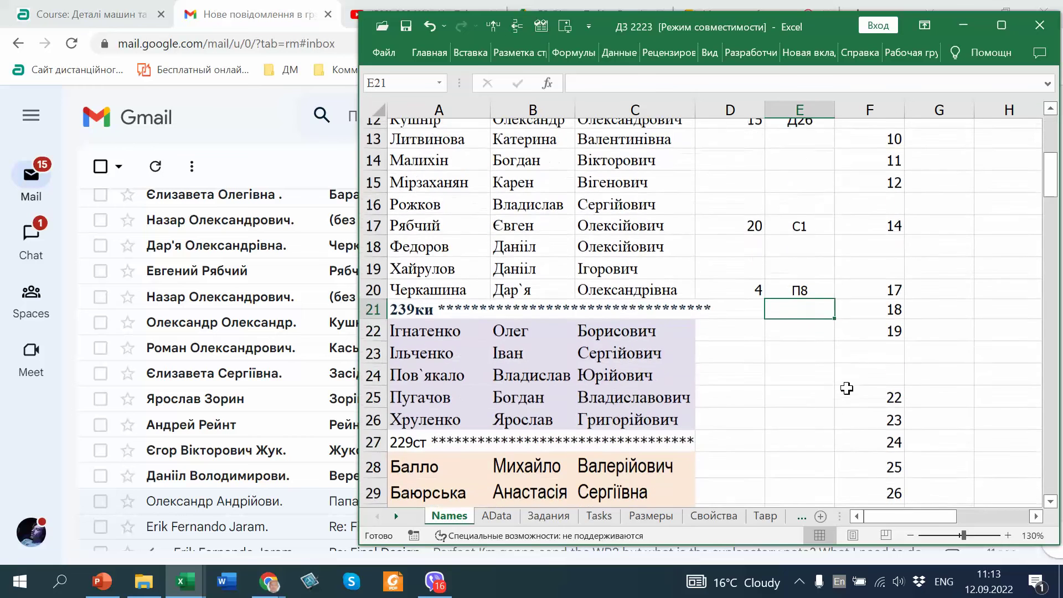
left_click_drag(859, 388, 921, 388)
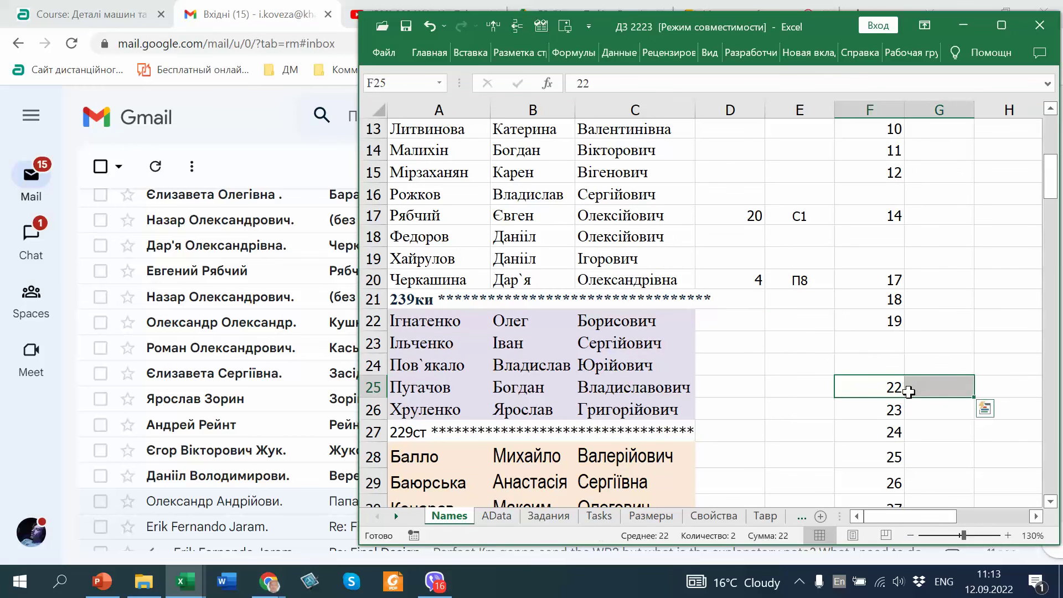
left_click_drag(858, 397, 723, 183)
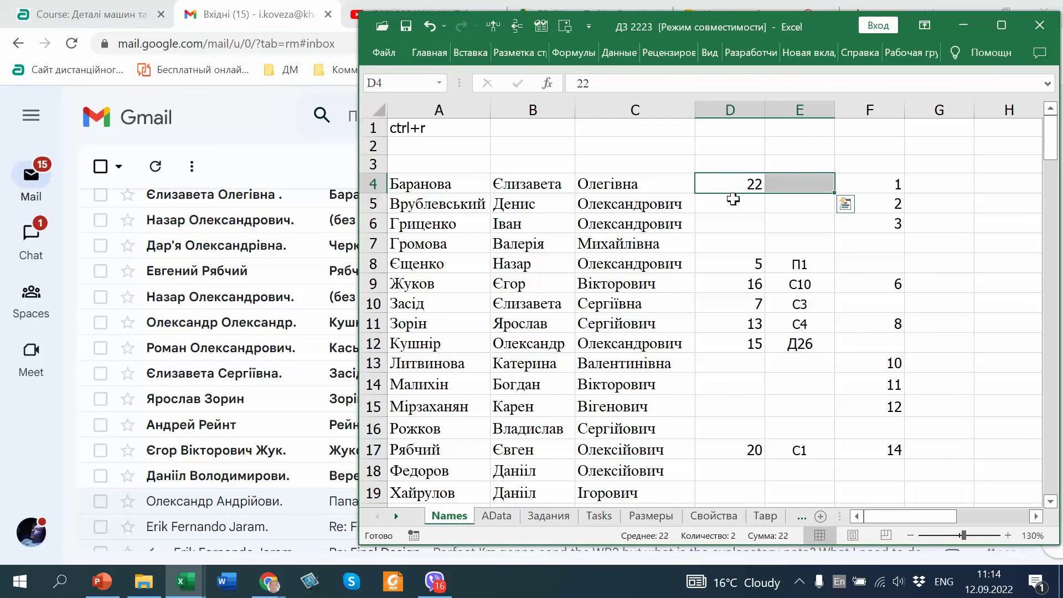
left_click(803, 180)
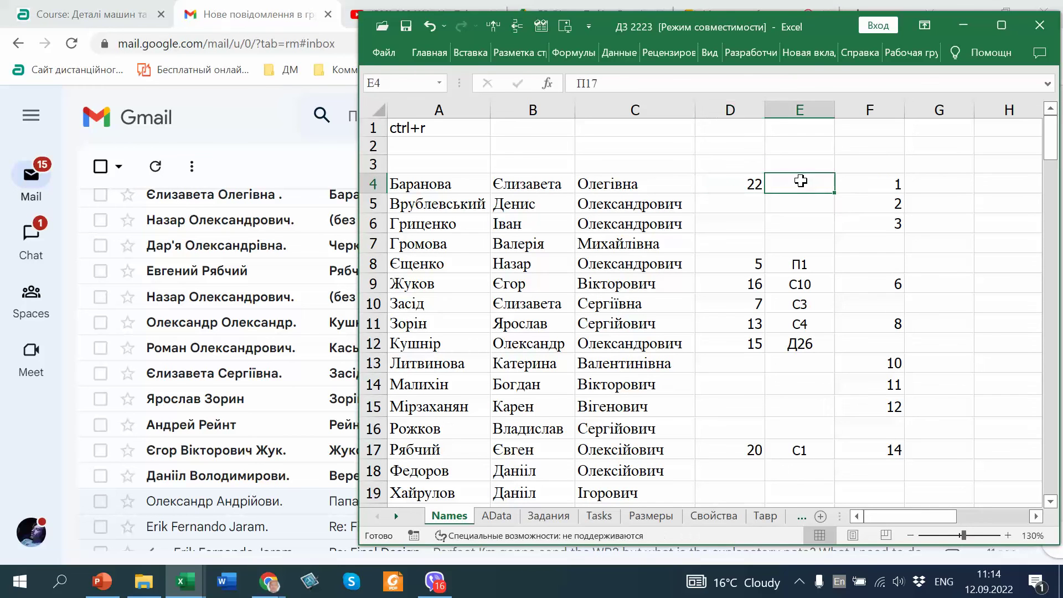
right_click(800, 181)
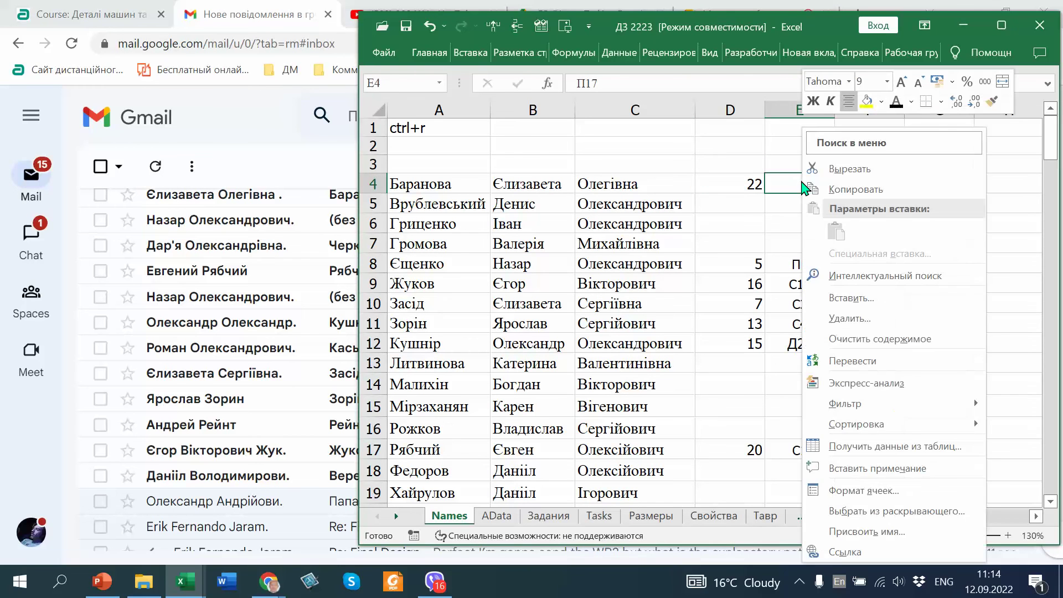
left_click(893, 102)
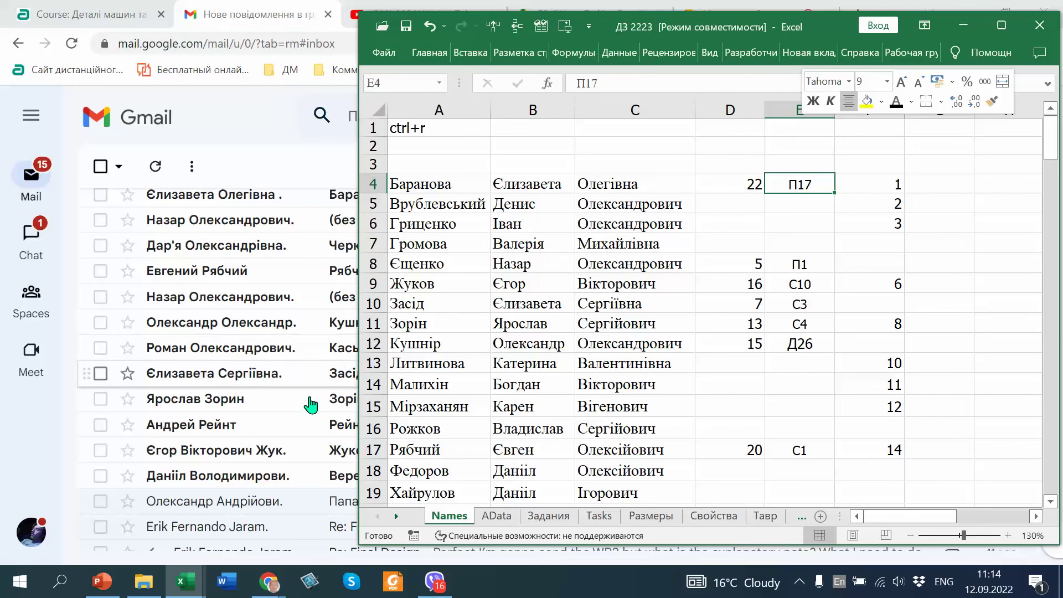
Move number 25 and its hidden code from F28:G28 to D40:E40, and make the code in E40 black.
scroll(301, 434, "down", 2)
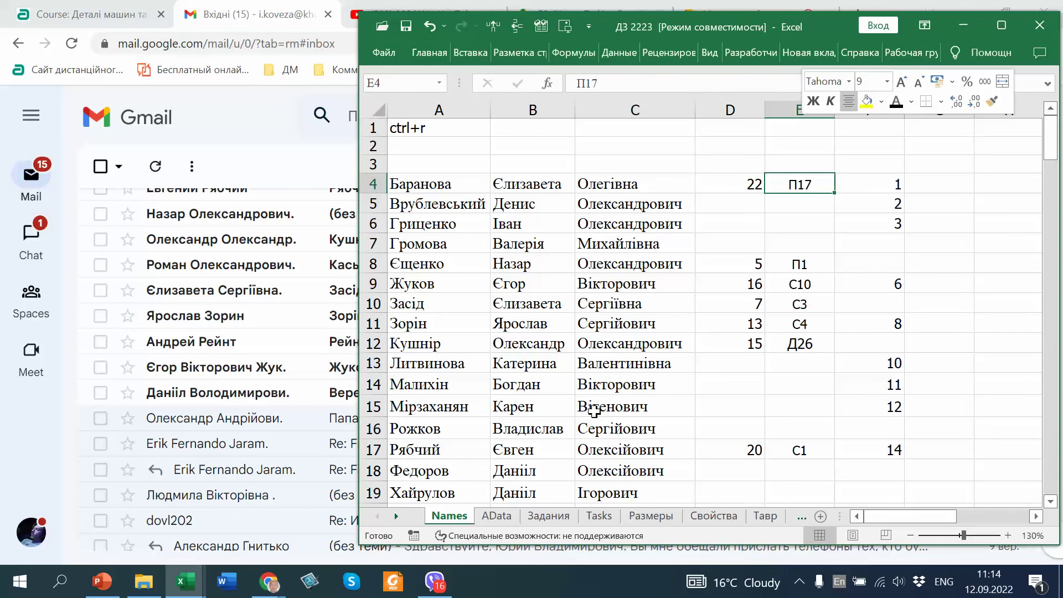
scroll(802, 426, "down", 4)
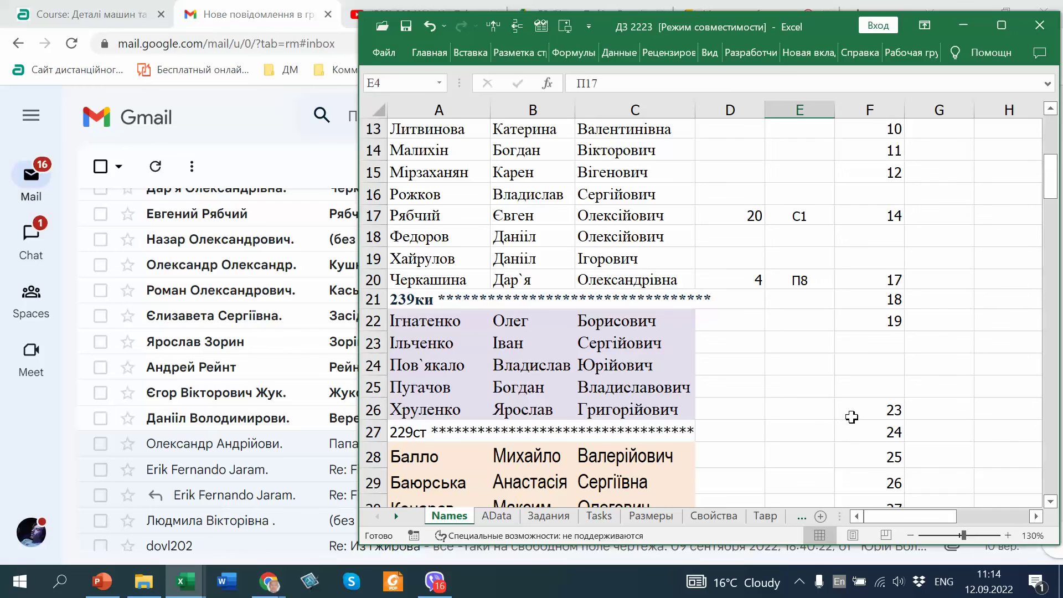
scroll(853, 415, "down", 1)
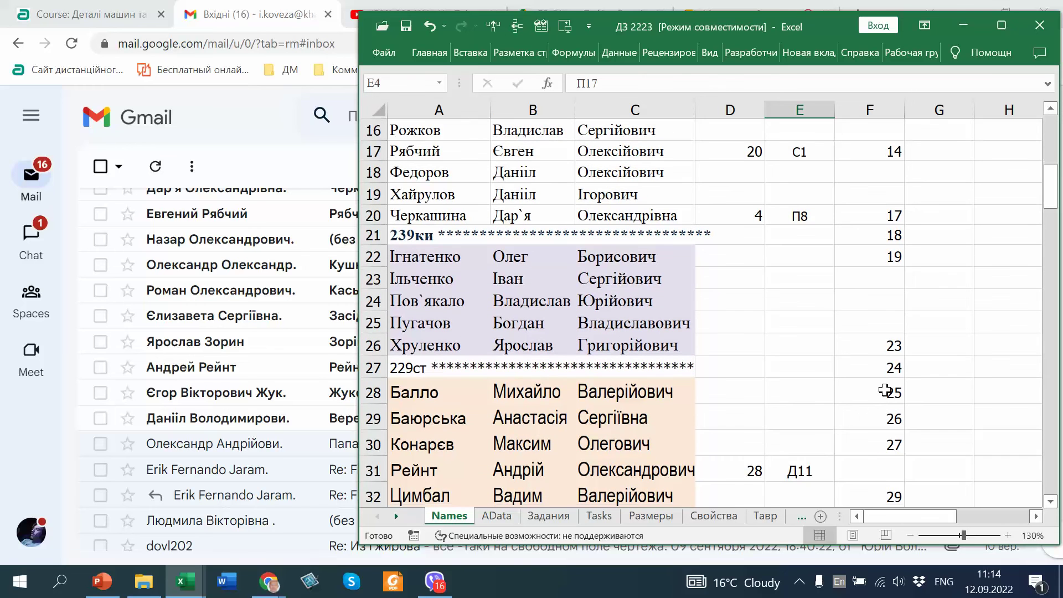
left_click_drag(886, 392, 707, 491)
left_click(791, 482)
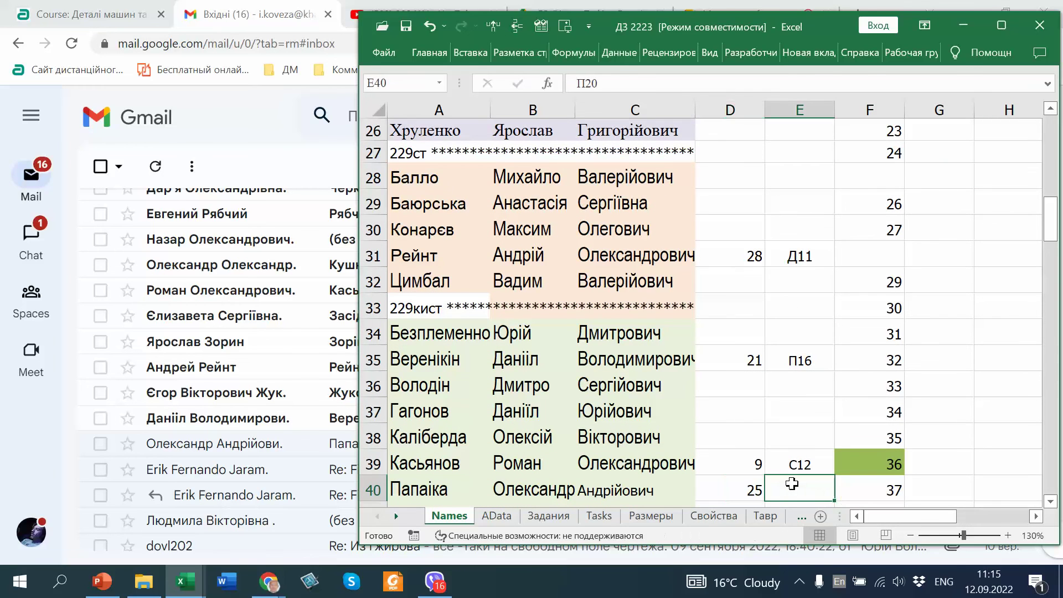
right_click(791, 481)
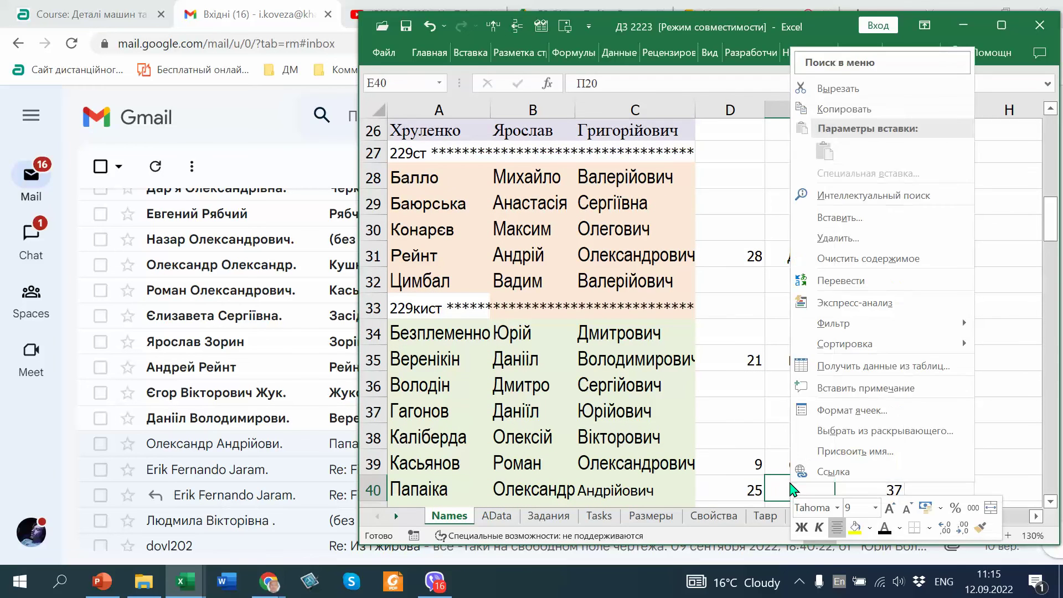
left_click(884, 530)
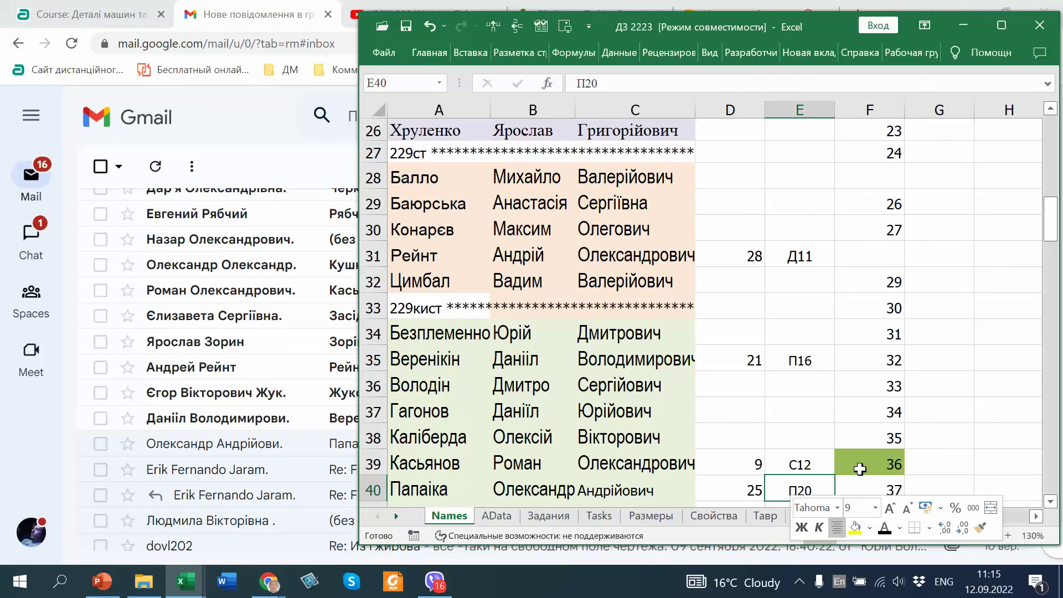
scroll(853, 464, "down", 3)
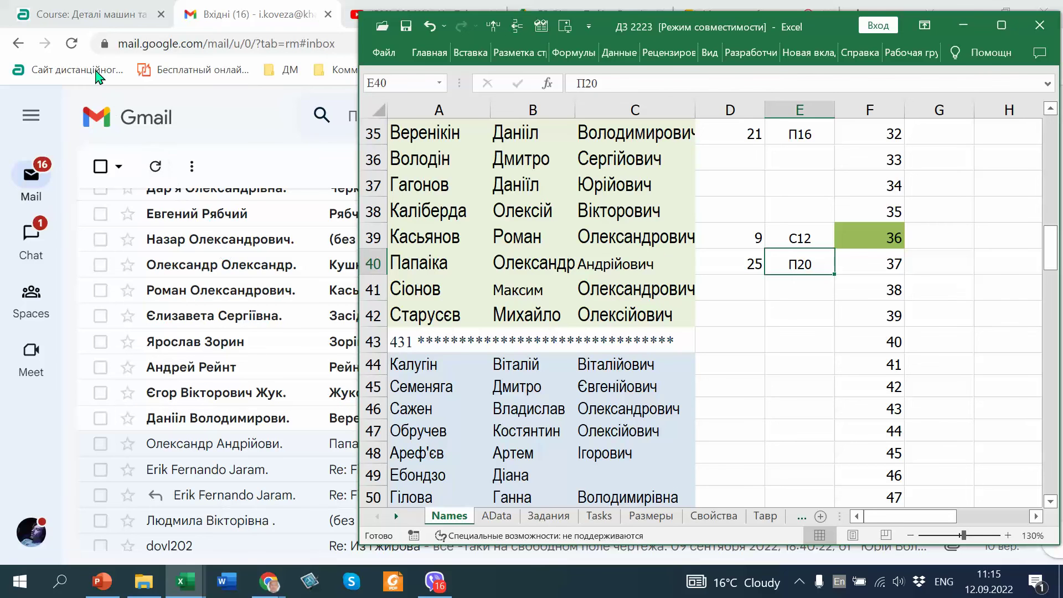
Reload the Gmail inbox and switch back to the ДЗ 2223 workbook in Excel.
left_click(69, 45)
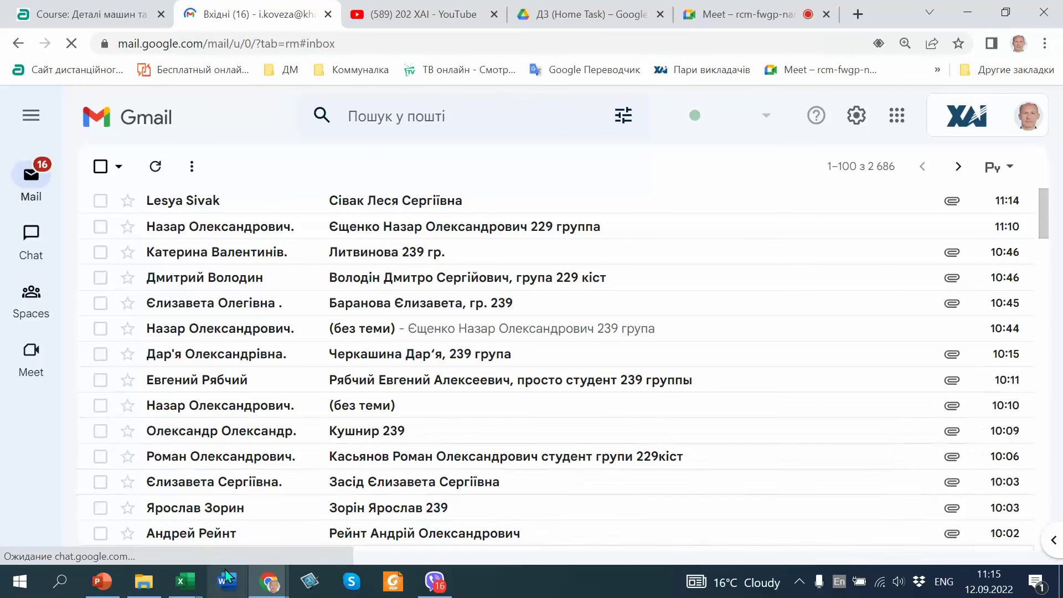
left_click(189, 570)
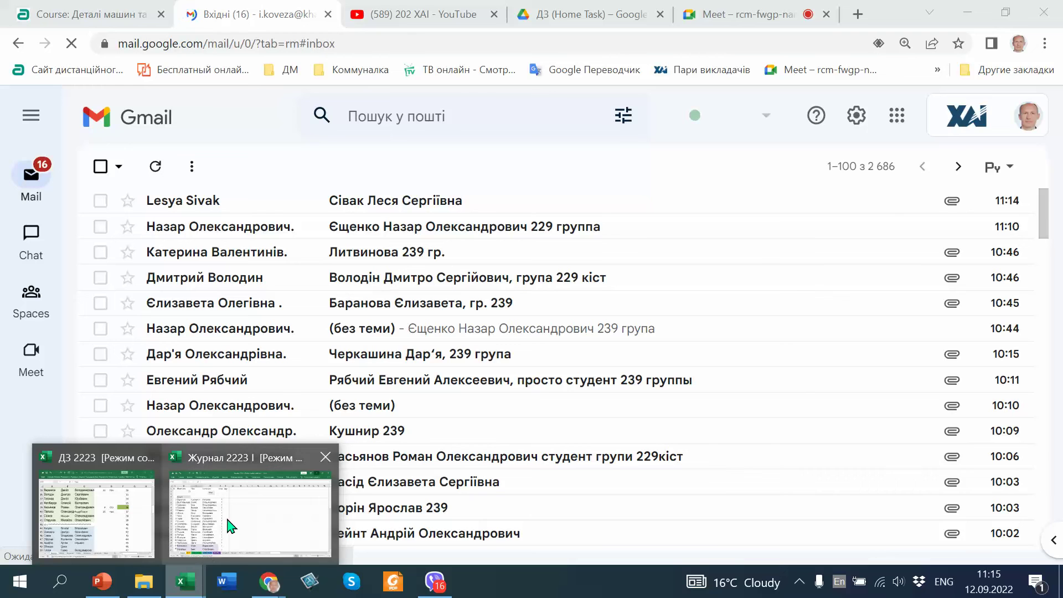
left_click(142, 521)
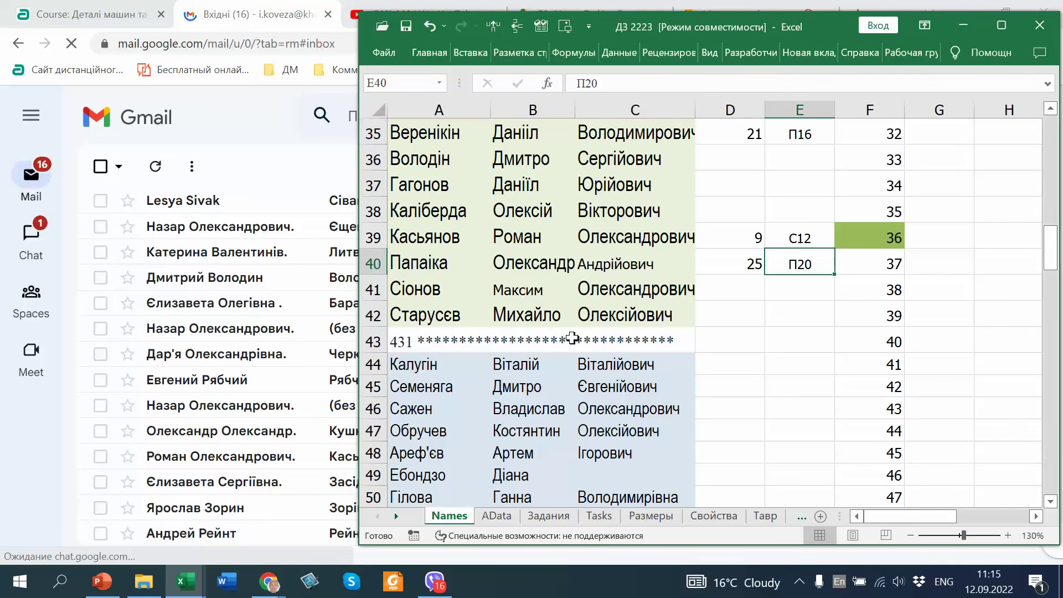
Move the workbook window aside so that the inbox senders and the start of their email subjects are uncovered.
scroll(572, 338, "up", 2)
scroll(572, 338, "up", 3)
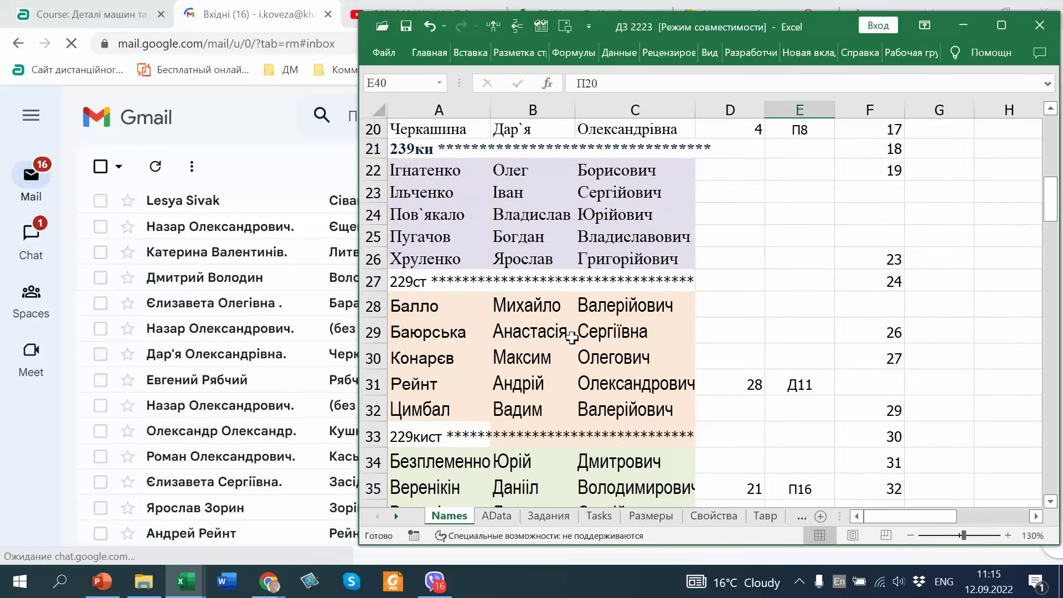
scroll(572, 337, "up", 4)
scroll(572, 337, "up", 1)
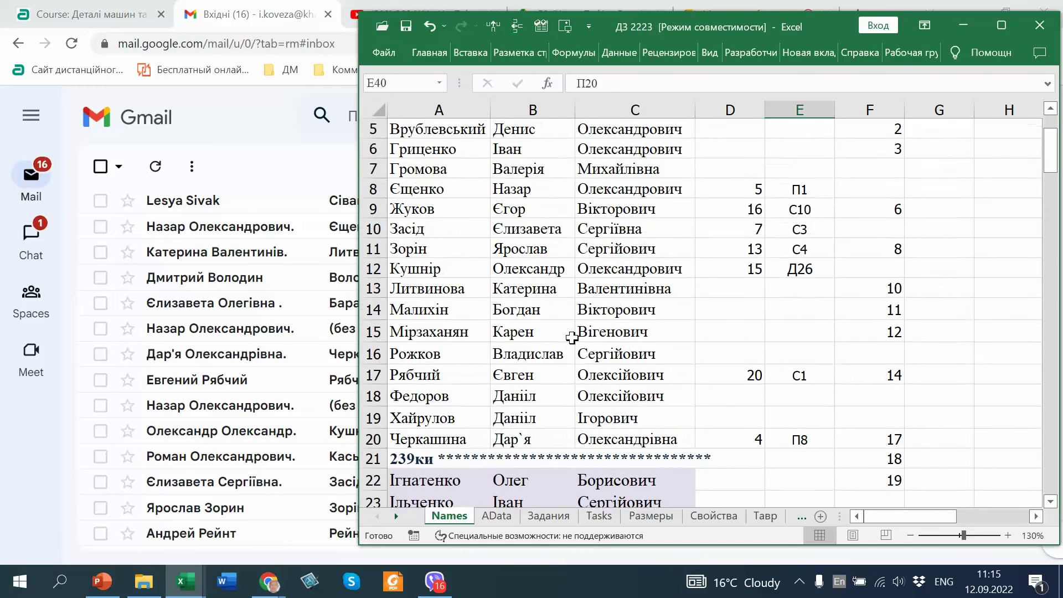
scroll(572, 337, "up", 1)
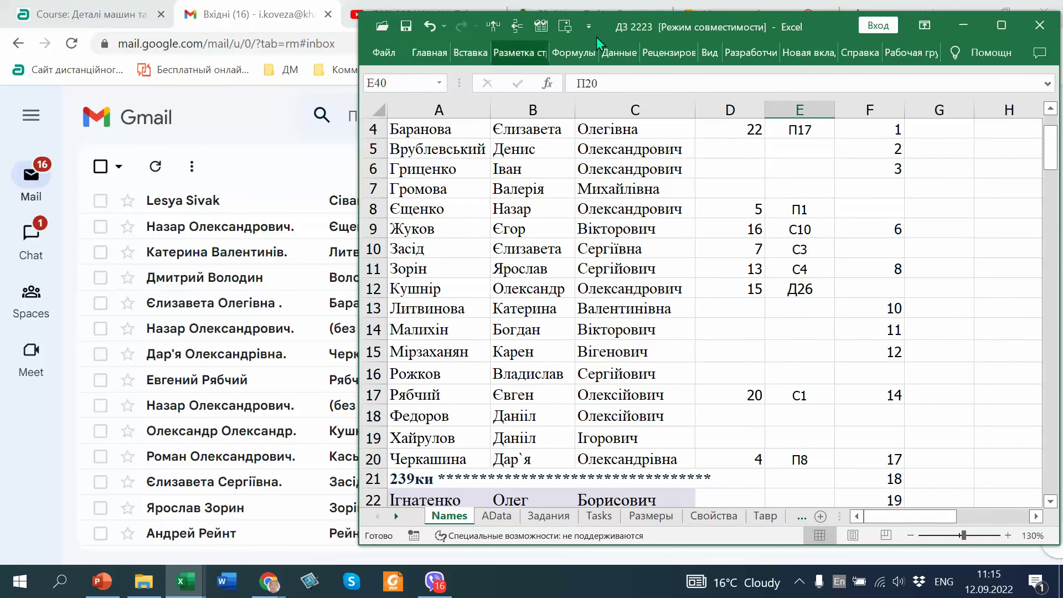
left_click_drag(653, 19, 751, 25)
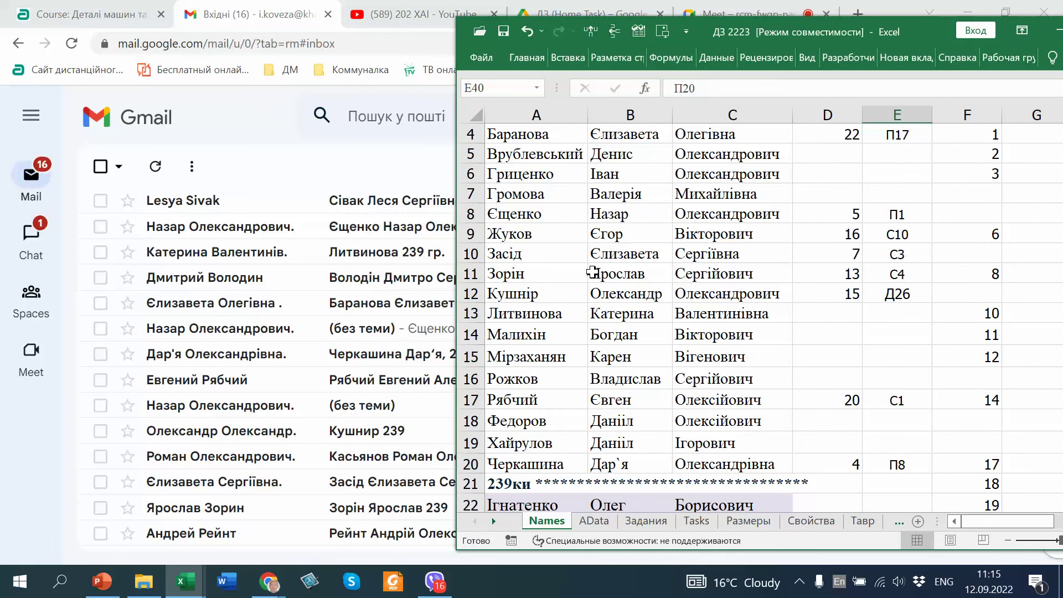
Compare the student groups in the Names sheet with the newest email senders to find the matching row.
scroll(592, 272, "down", 7)
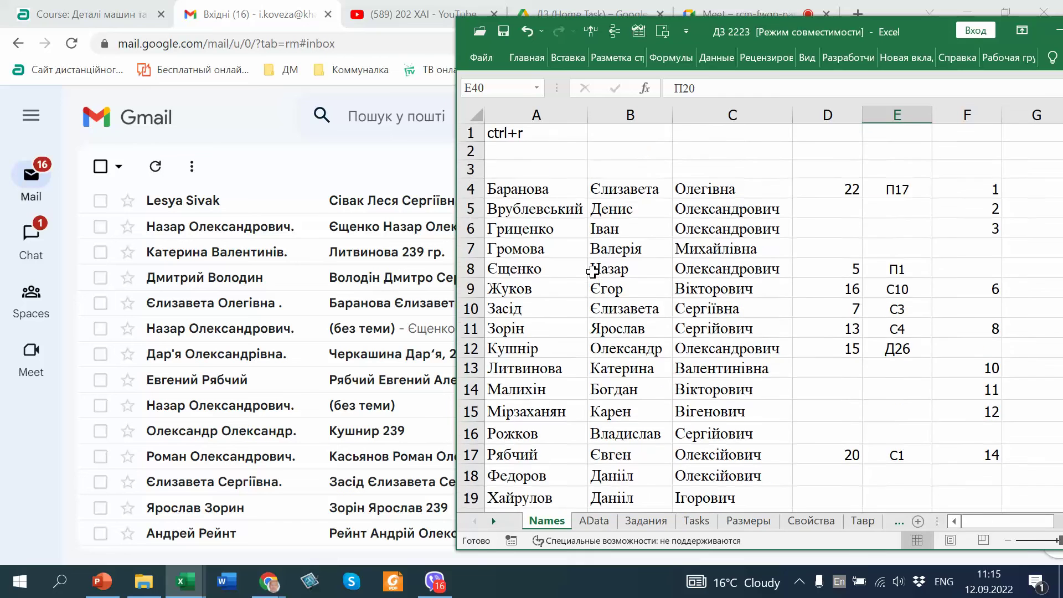
scroll(592, 272, "down", 1)
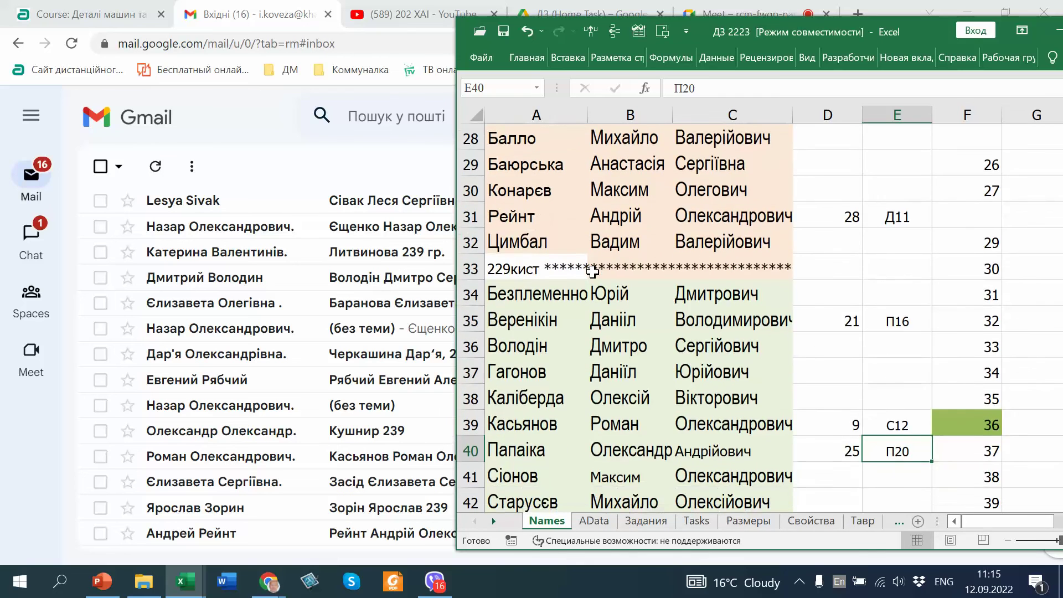
scroll(592, 271, "up", 2)
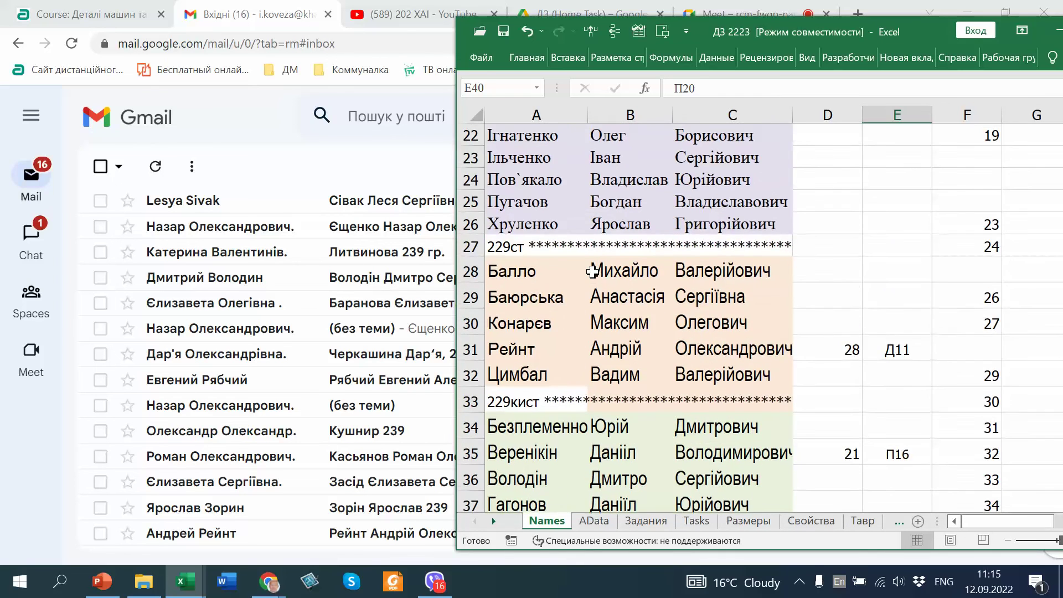
scroll(593, 271, "up", 3)
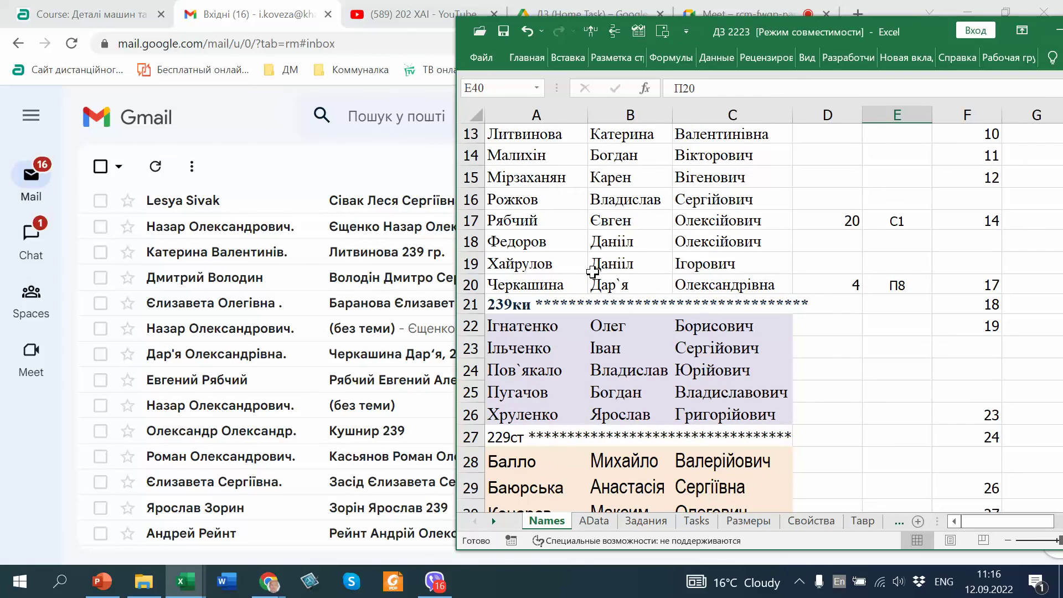
scroll(590, 270, "up", 2)
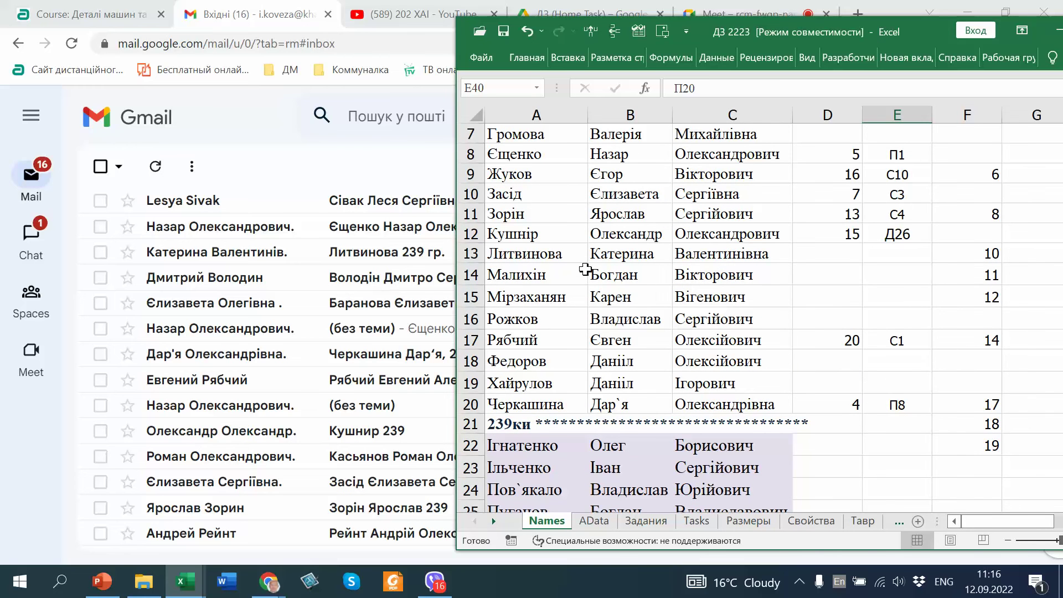
scroll(585, 269, "up", 2)
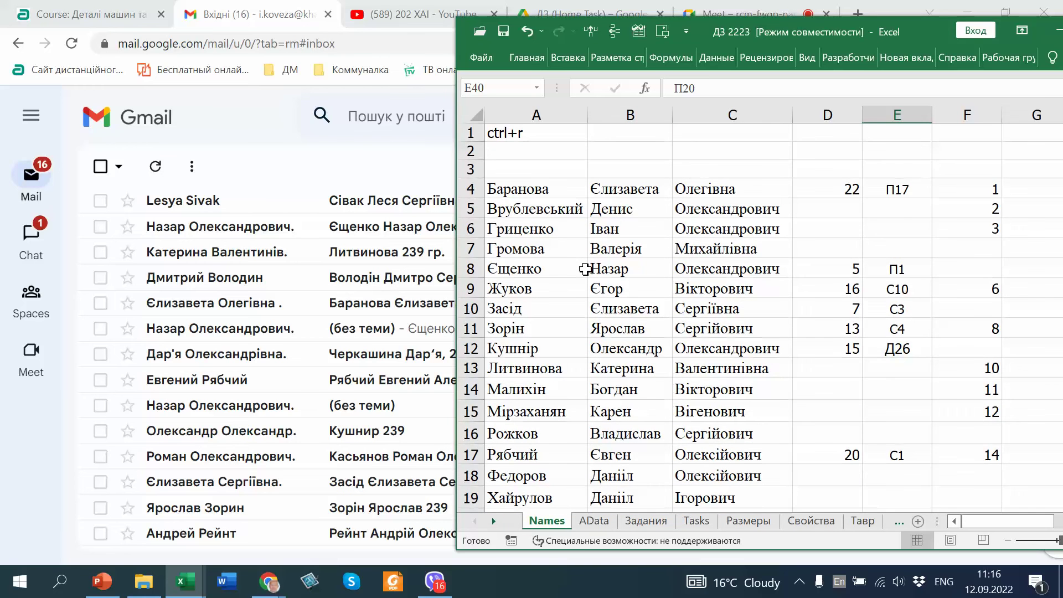
scroll(585, 269, "down", 1)
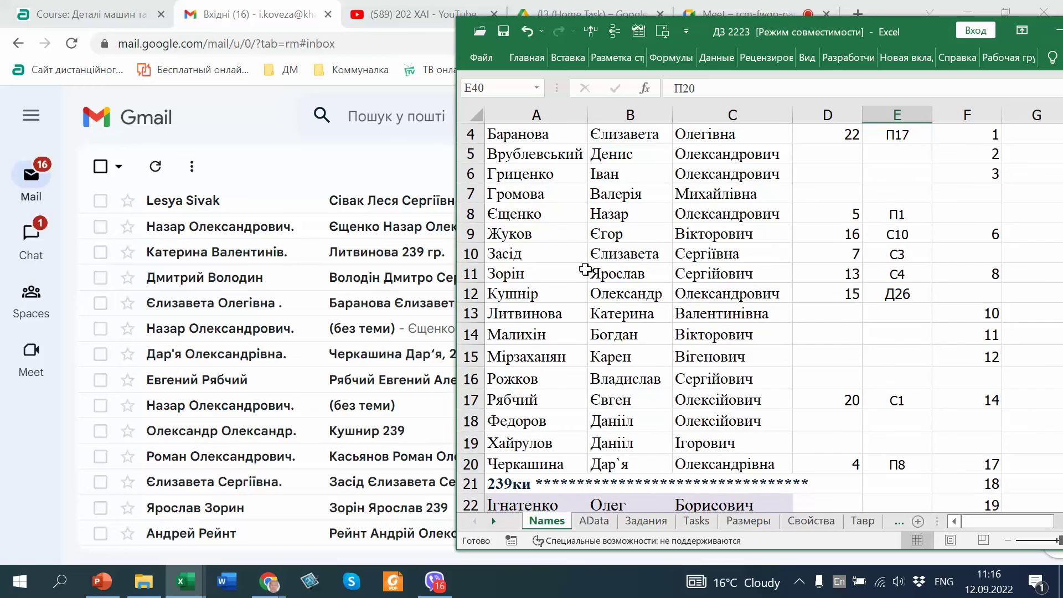
scroll(586, 270, "down", 4)
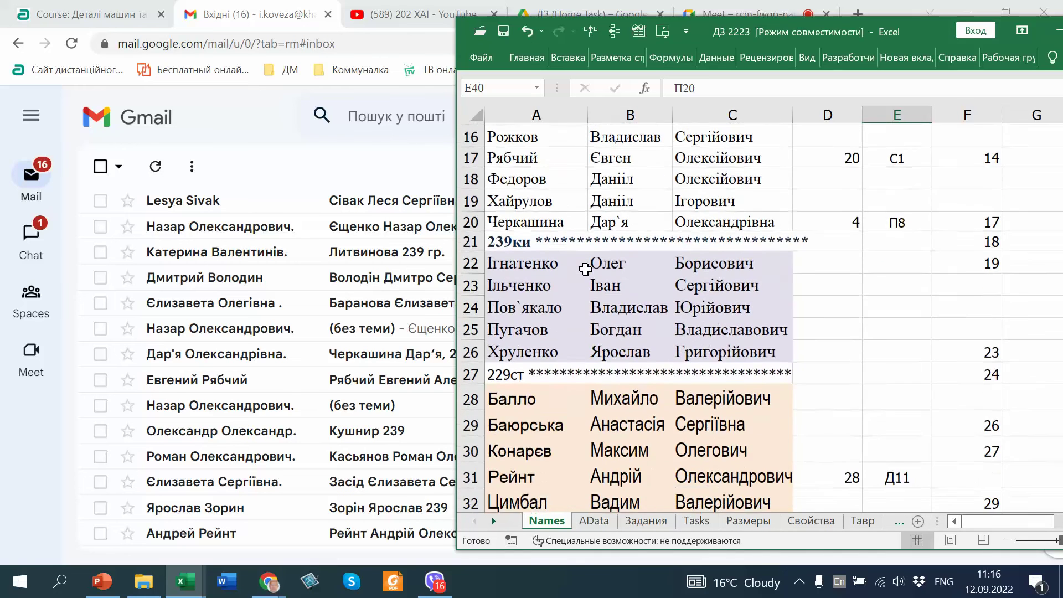
scroll(586, 270, "down", 2)
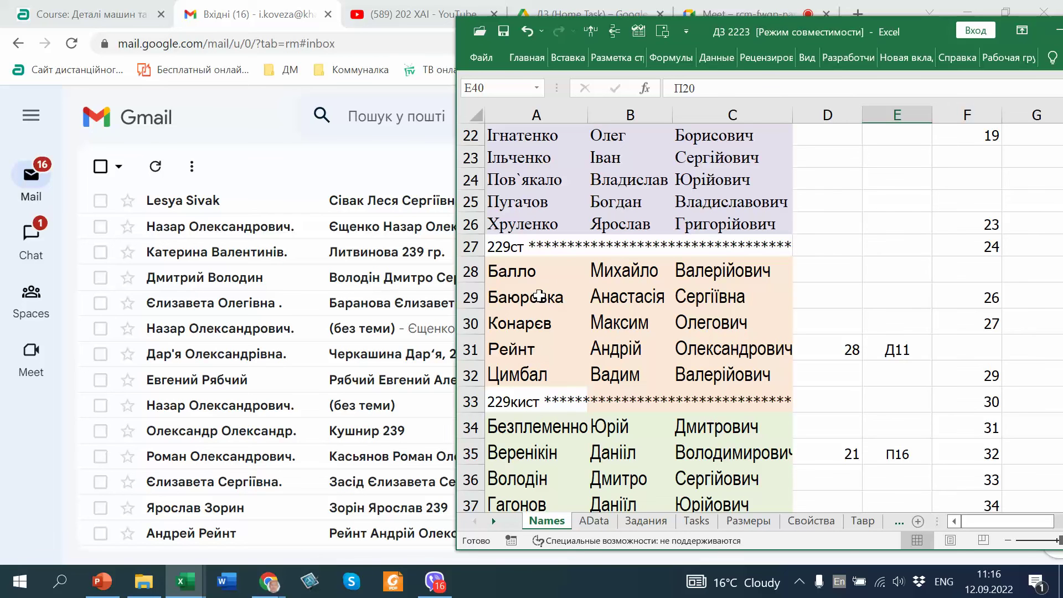
Clear the student's name from A29:C29 and enter the new student's first name in B29.
left_click_drag(532, 299, 678, 298)
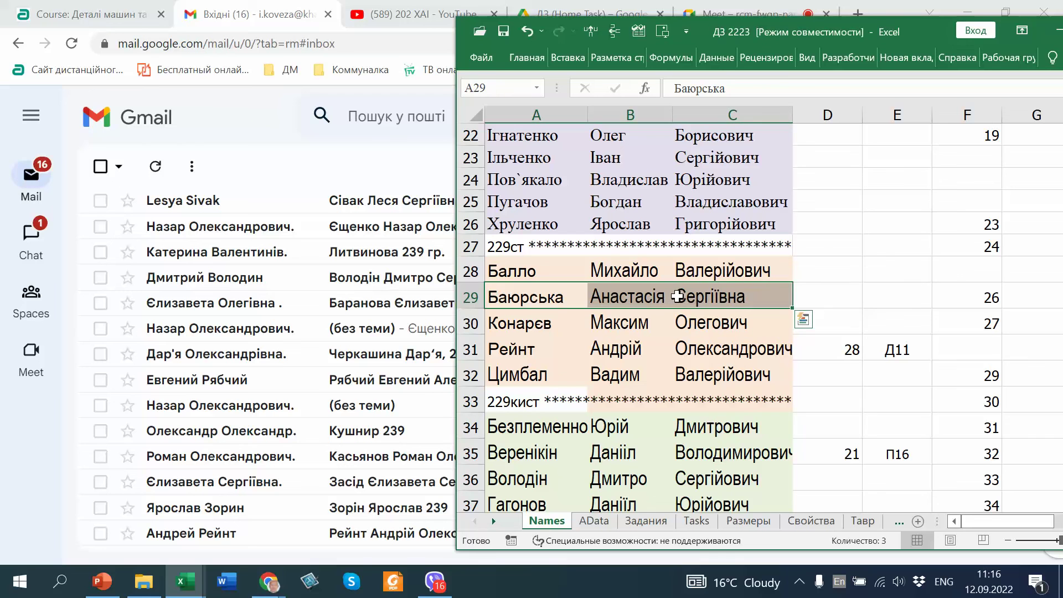
key("Delete")
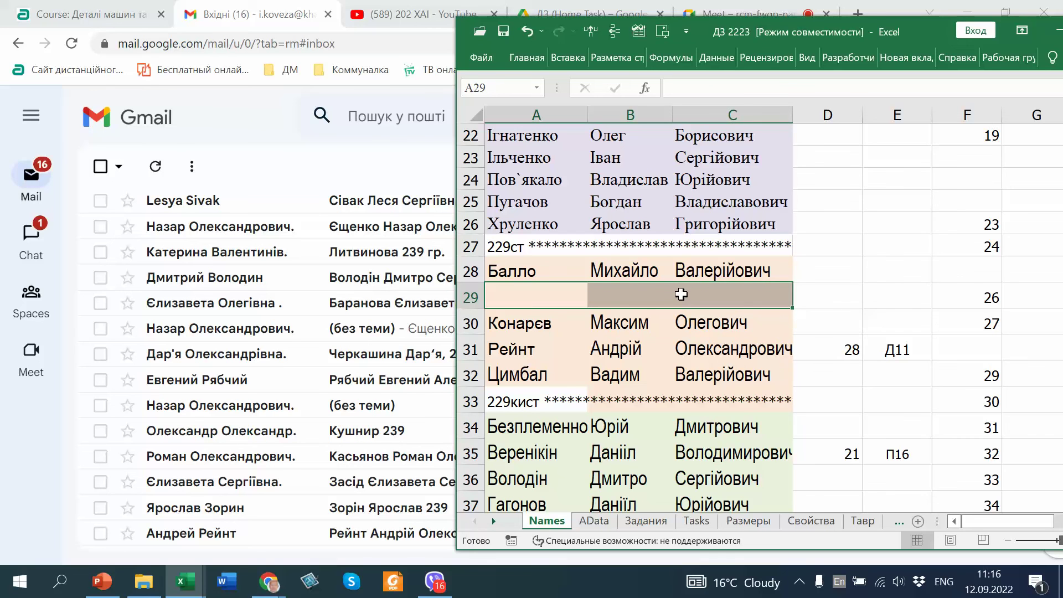
left_click(611, 297)
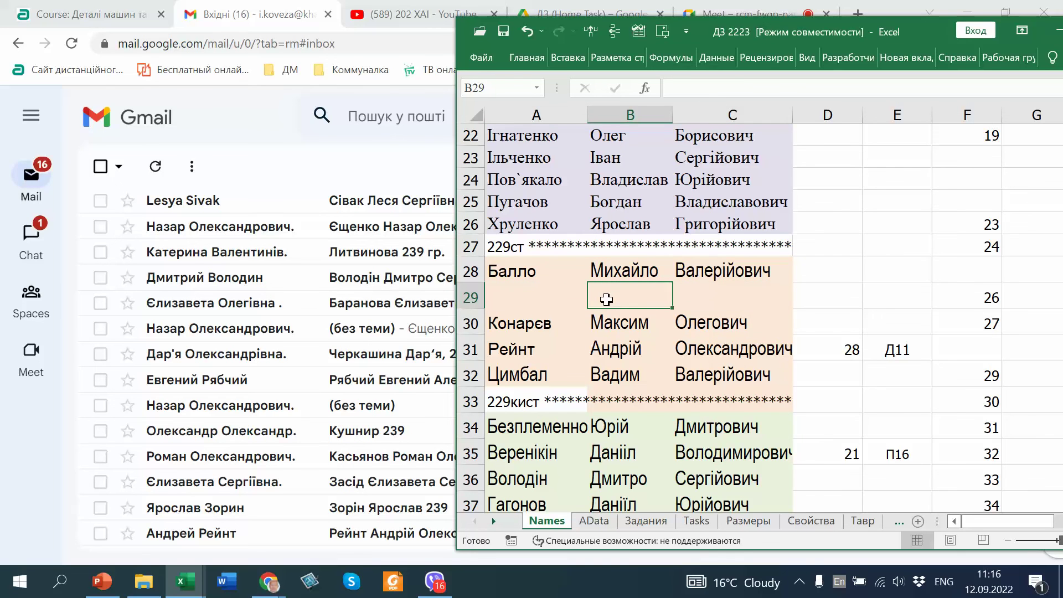
key("alt+shift")
type("Л")
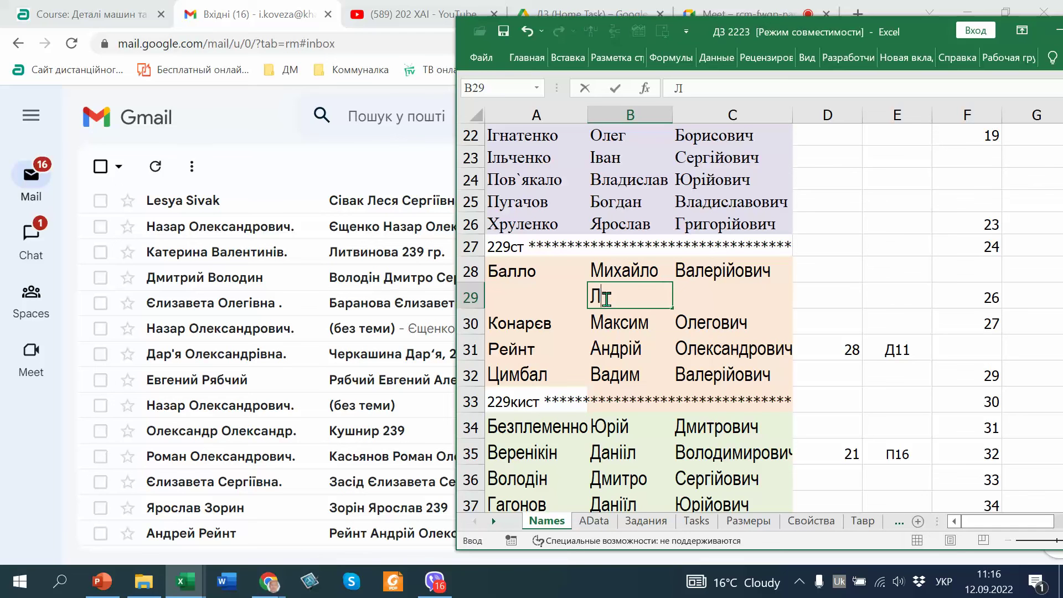
type("еся")
key("Return")
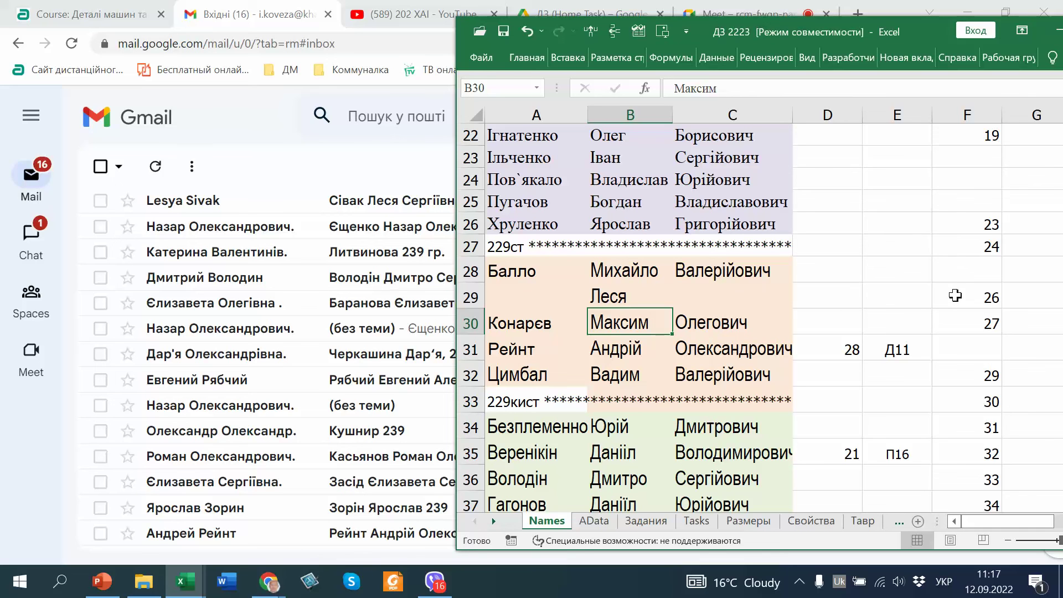
Move number 24 and its hidden code from F27:G27 to D29:E29, and make the code in E29 black.
left_click_drag(951, 247, 1015, 244)
left_click_drag(954, 257, 842, 306)
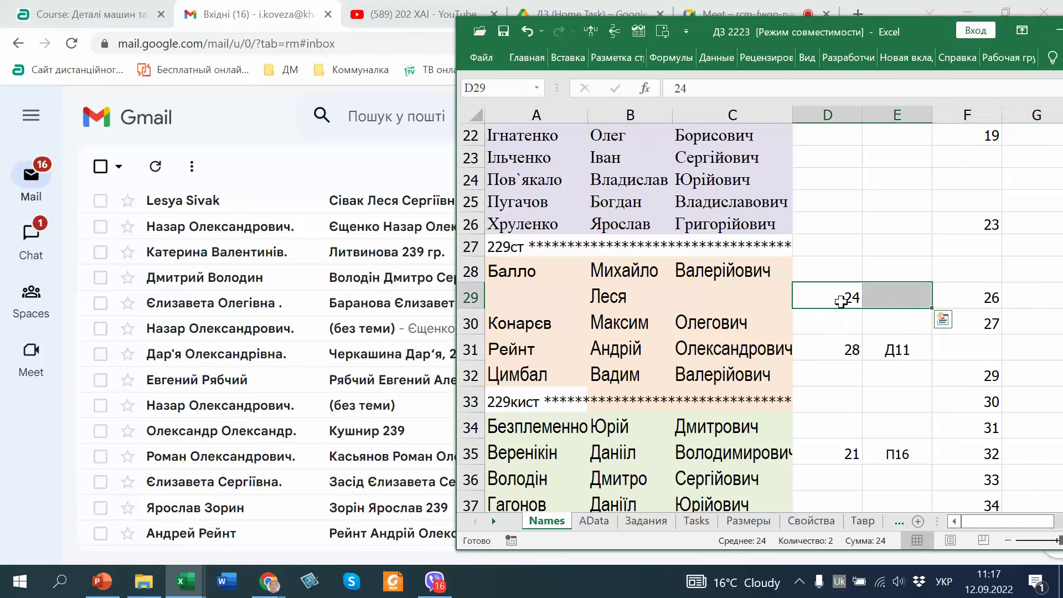
left_click(890, 294)
right_click(896, 302)
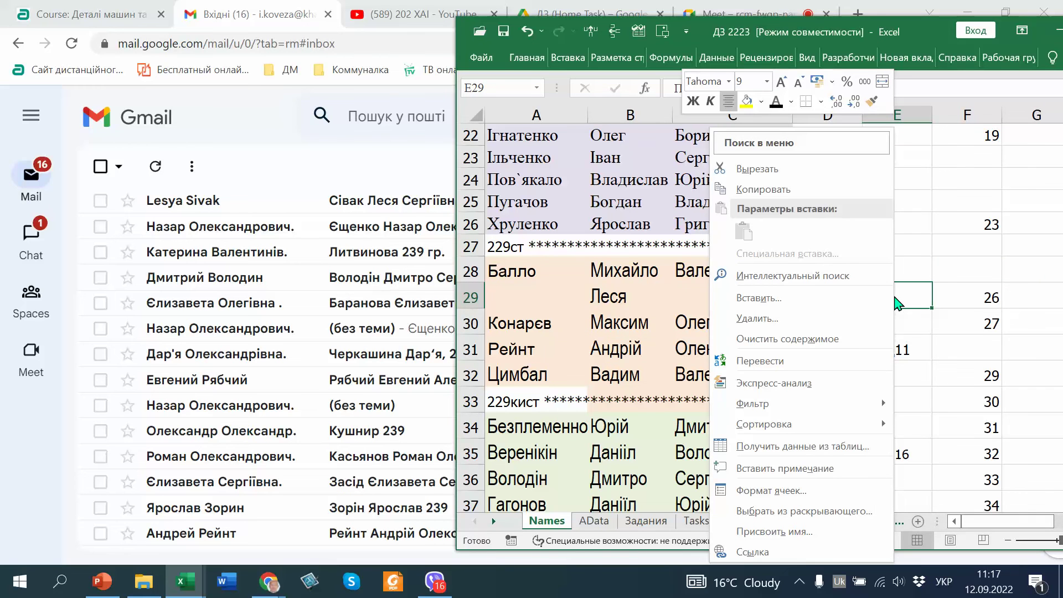
left_click(777, 106)
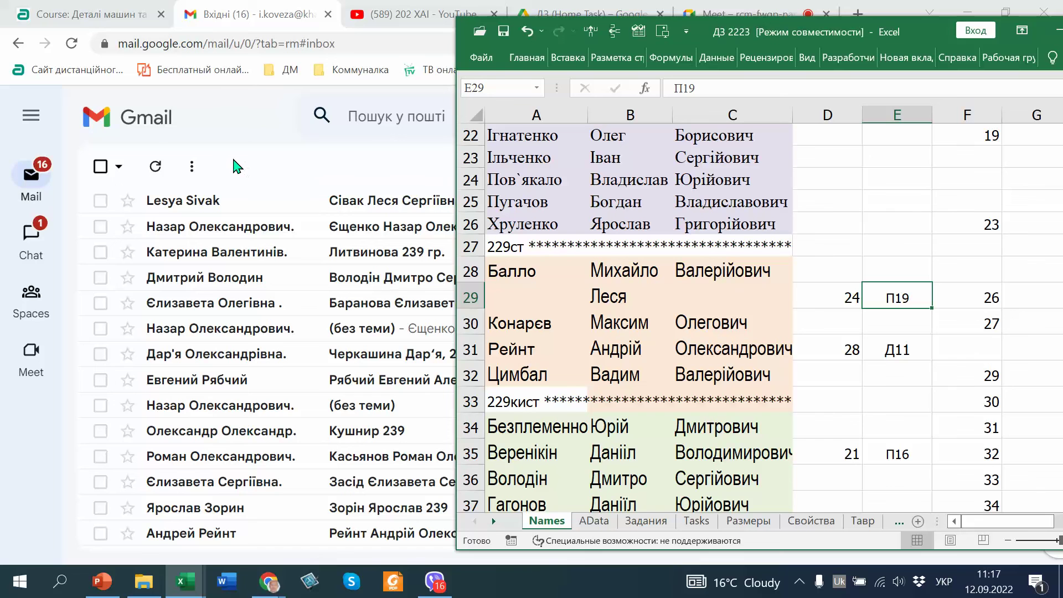
Refresh Gmail to check for new student emails, and return to the ДЗ 2223 workbook in Excel.
left_click(154, 169)
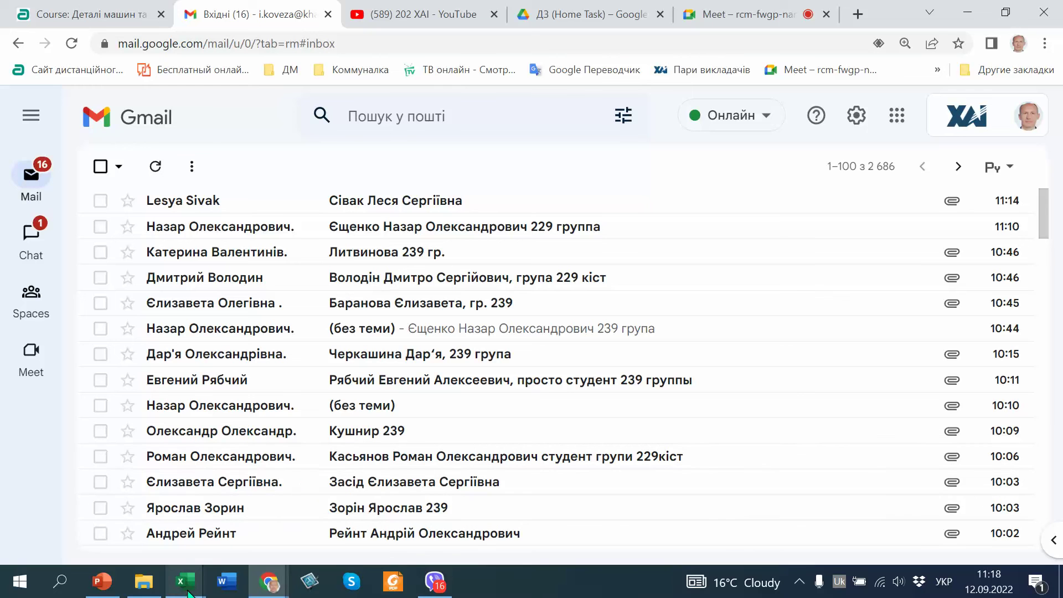
mouse_move(189, 594)
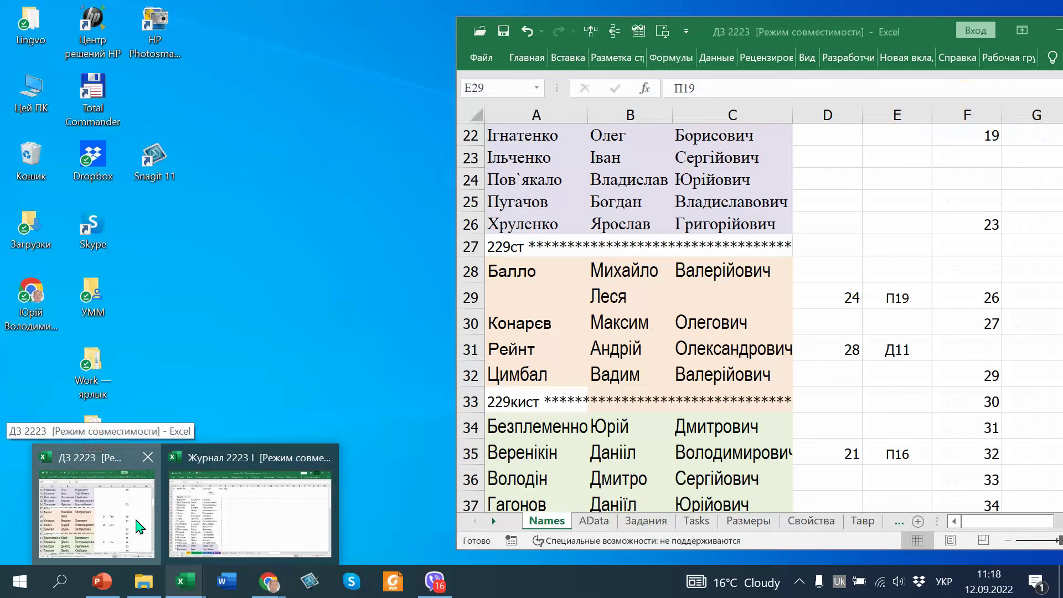
left_click(138, 526)
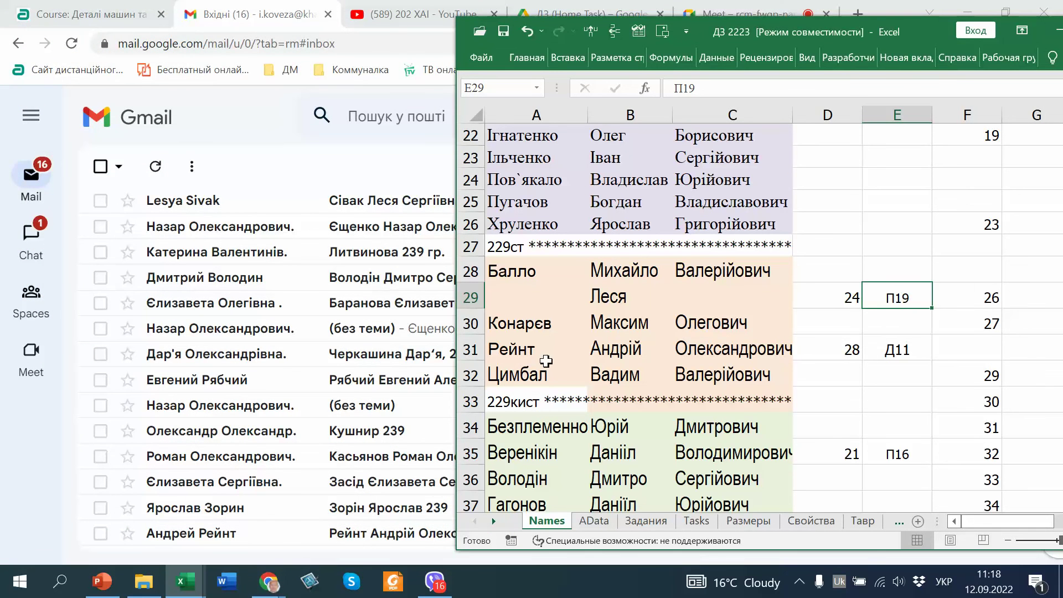
Review the groups in the Names sheet for students who emailed but still lack a number and task code.
scroll(543, 363, "up", 1)
scroll(543, 364, "up", 1)
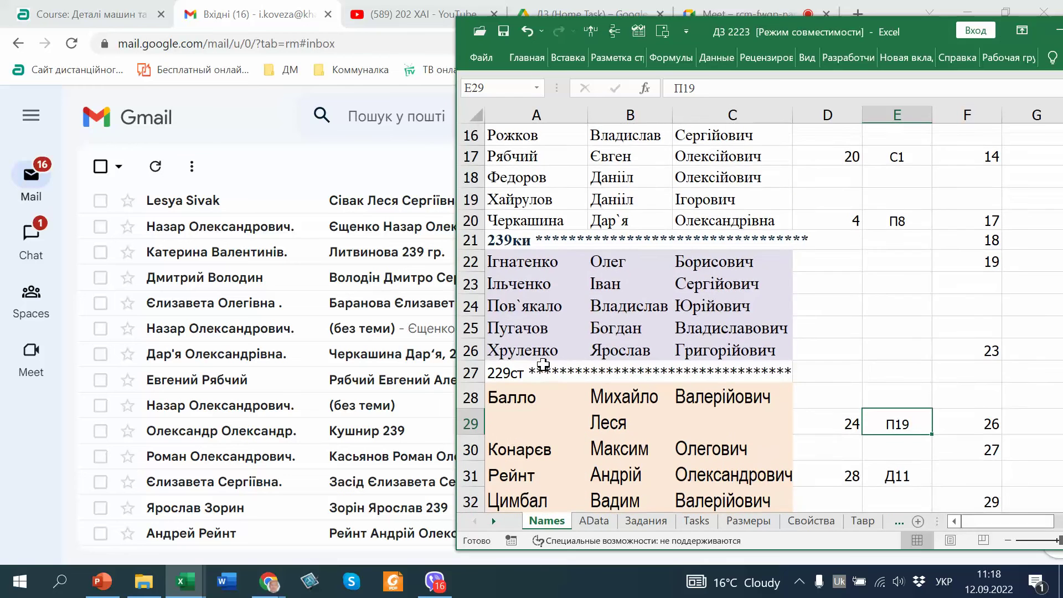
scroll(542, 364, "up", 3)
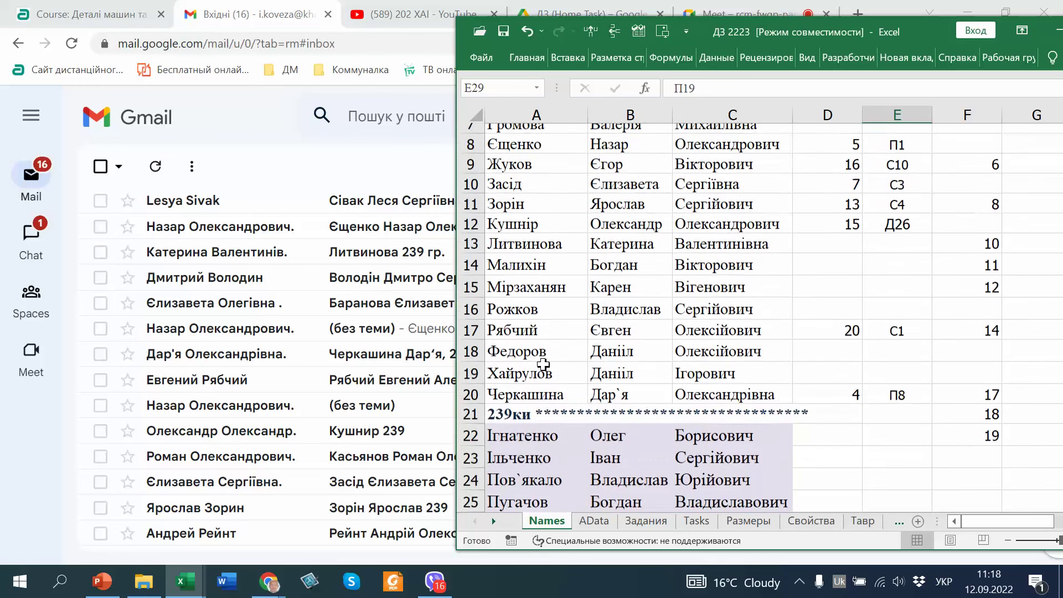
scroll(542, 364, "up", 1)
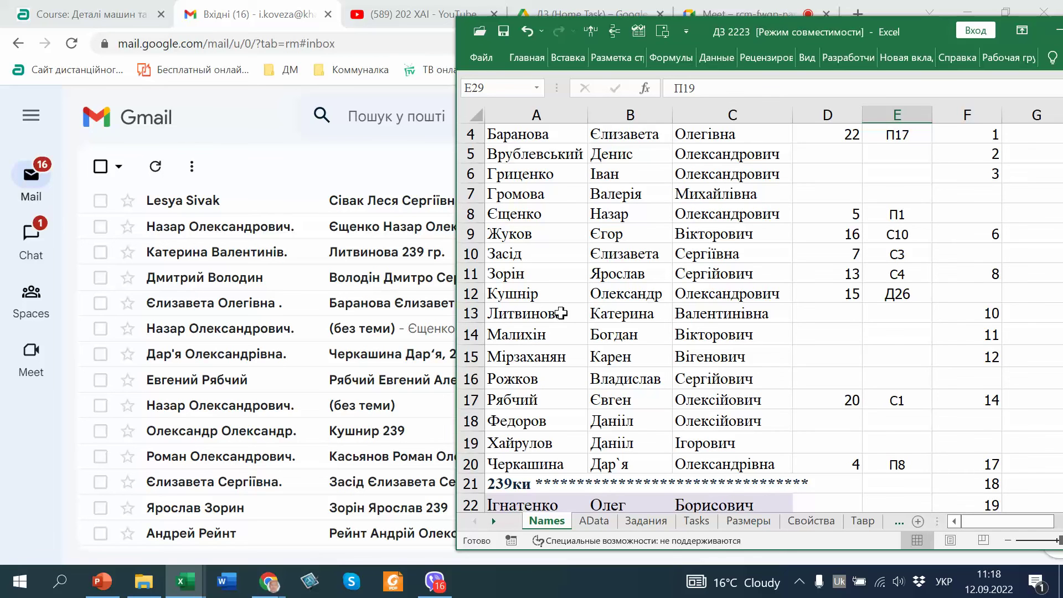
left_click(602, 312)
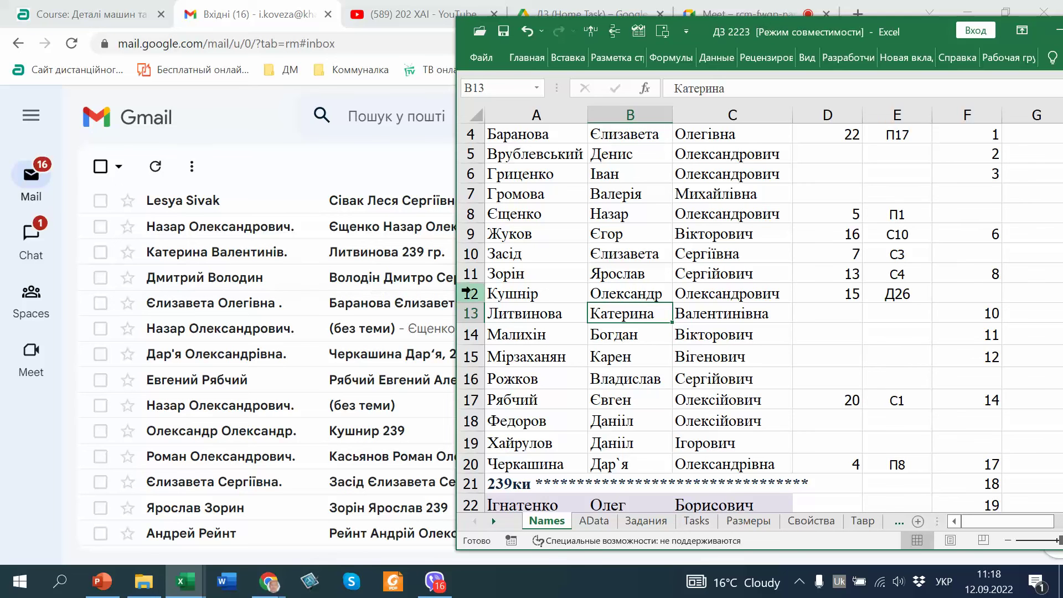
scroll(500, 284, "up", 1)
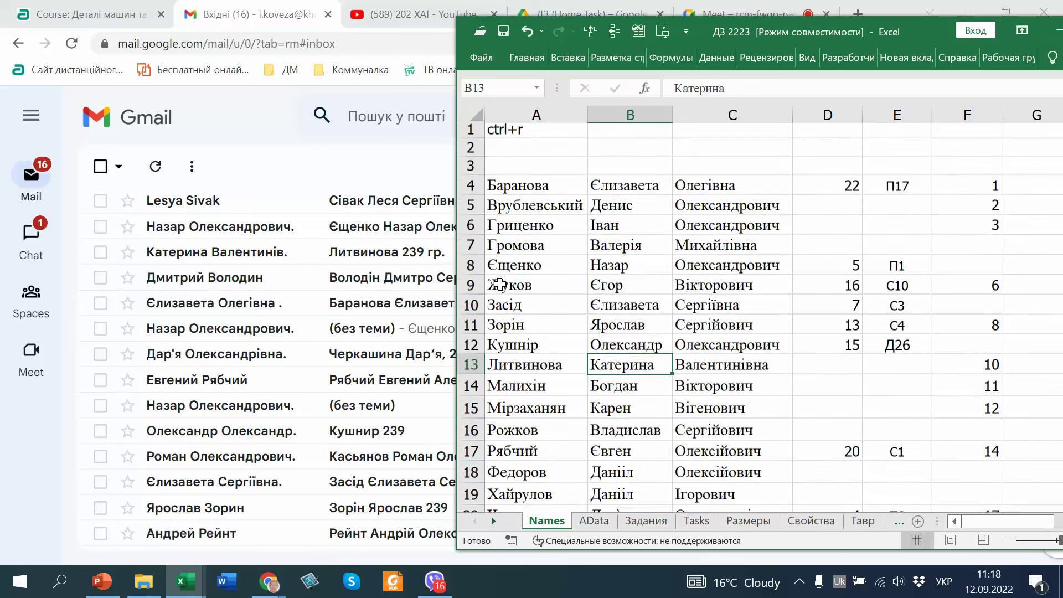
scroll(498, 286, "down", 1)
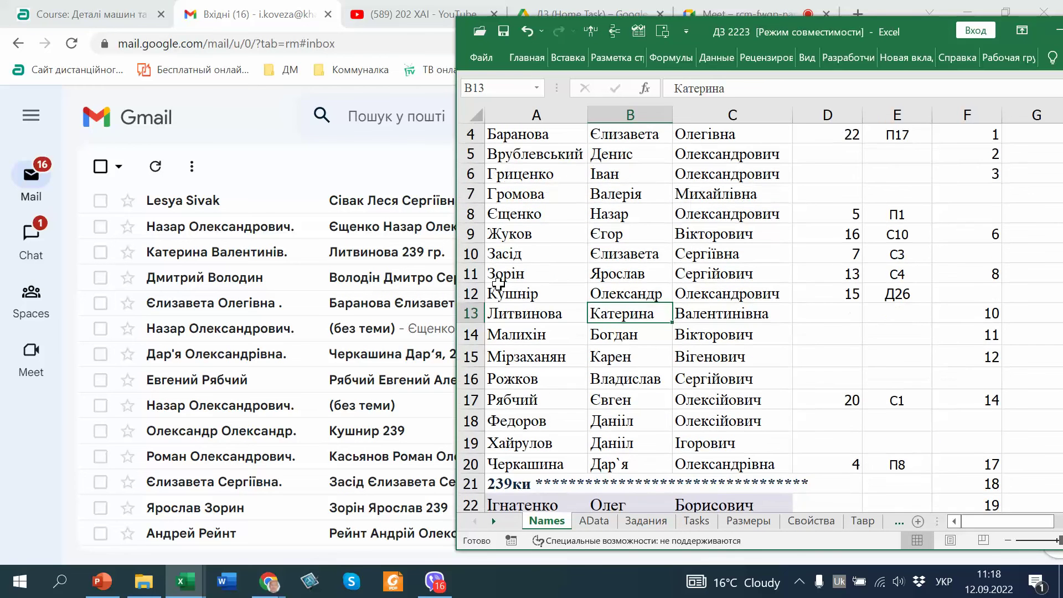
scroll(495, 335, "down", 6)
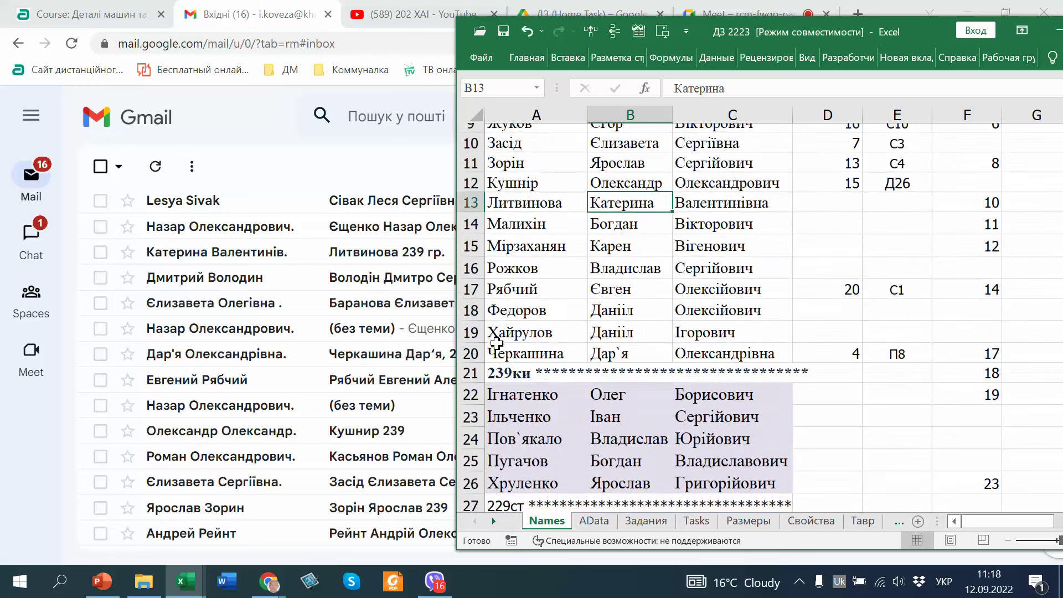
scroll(495, 341, "down", 2)
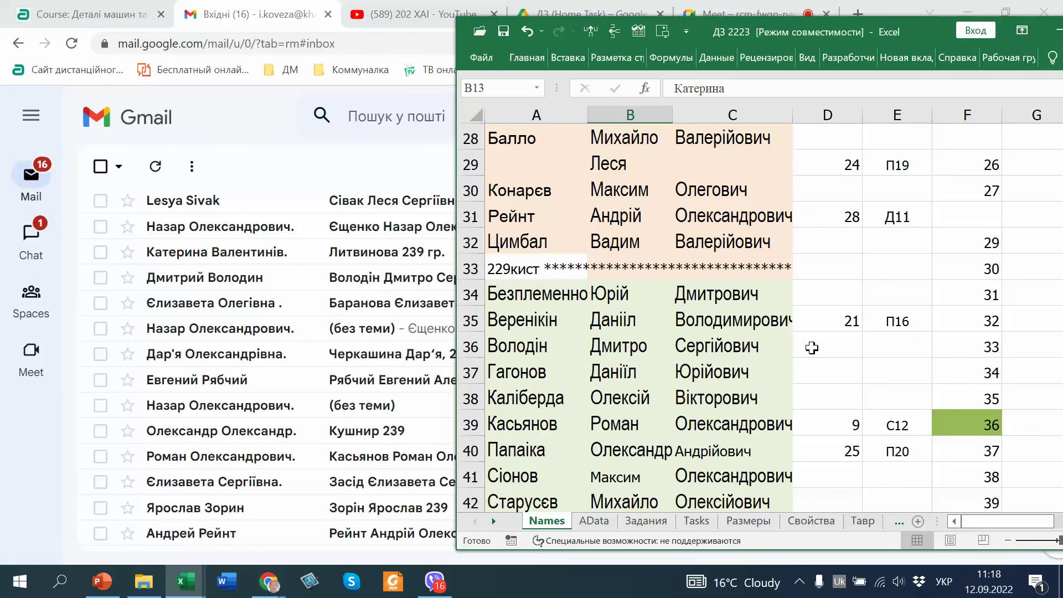
Move number 3 and its hidden code from F6:G6 to D36:E36, and make the code in E36 black.
scroll(934, 337, "up", 6)
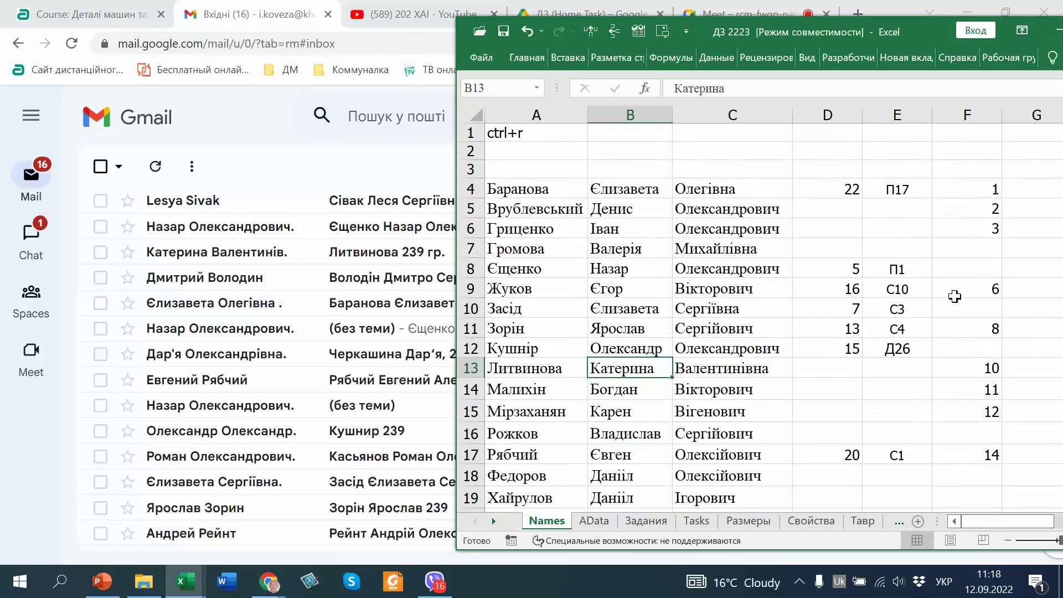
left_click(970, 229)
left_click_drag(1002, 238, 1021, 227)
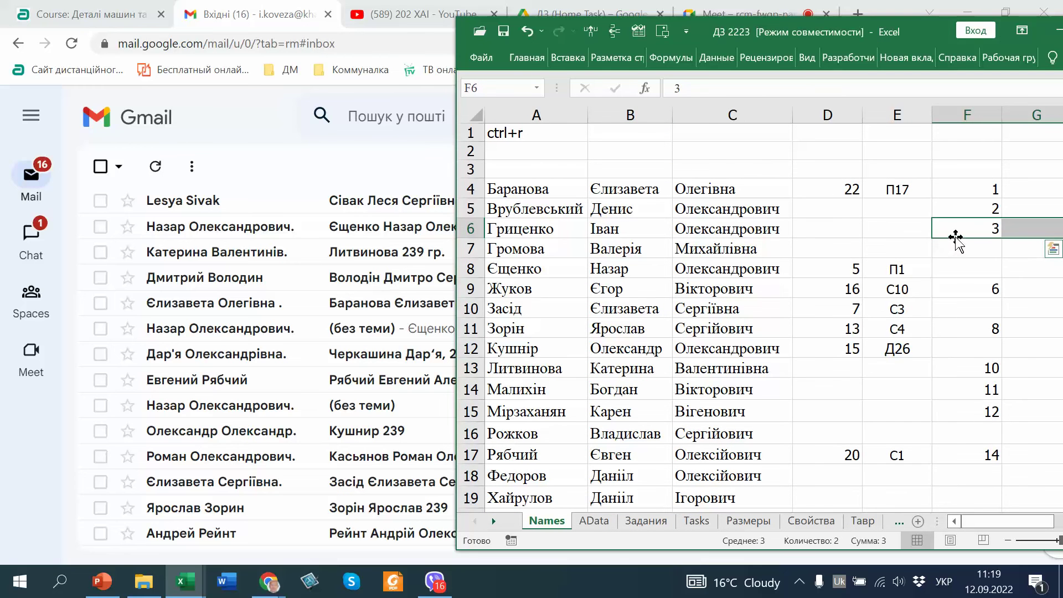
left_click_drag(954, 237, 847, 399)
left_click(904, 391)
right_click(903, 391)
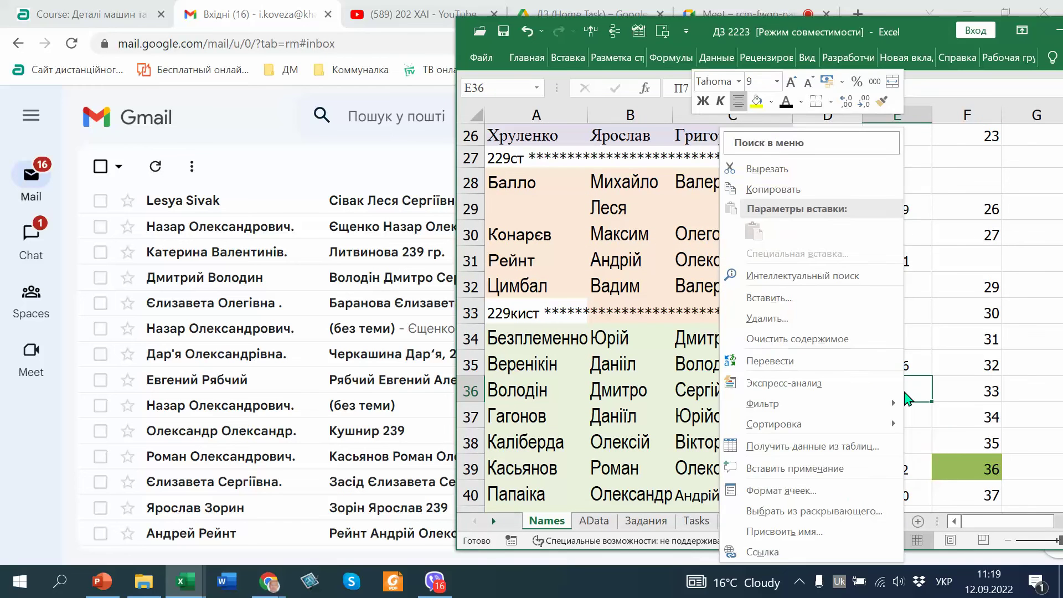
left_click(787, 103)
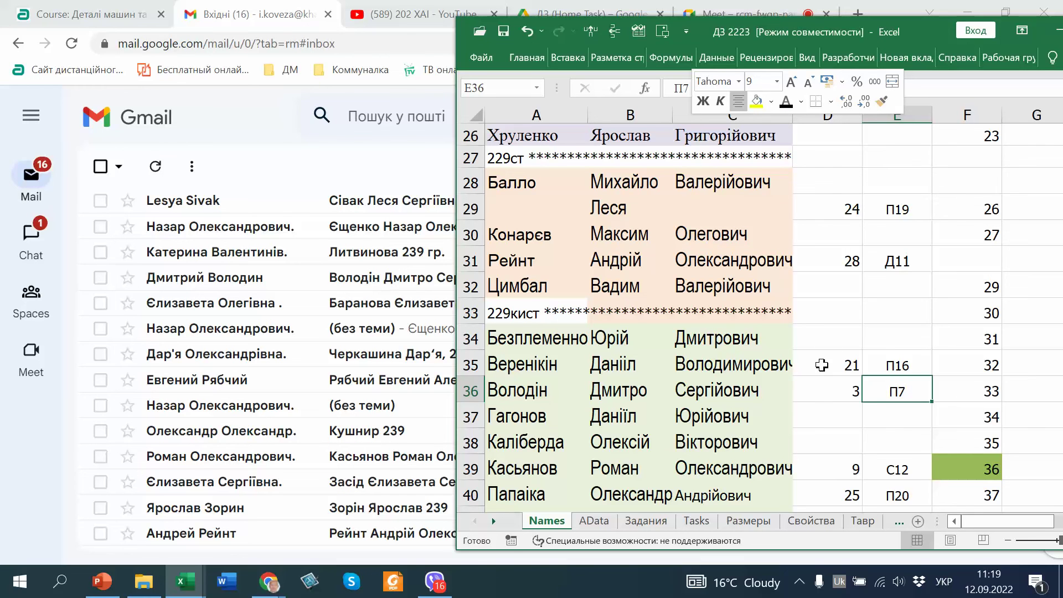
Move number 27 and its hidden code from F30:G30 to D13:E13, and make the code in E13 black.
scroll(839, 357, "up", 3)
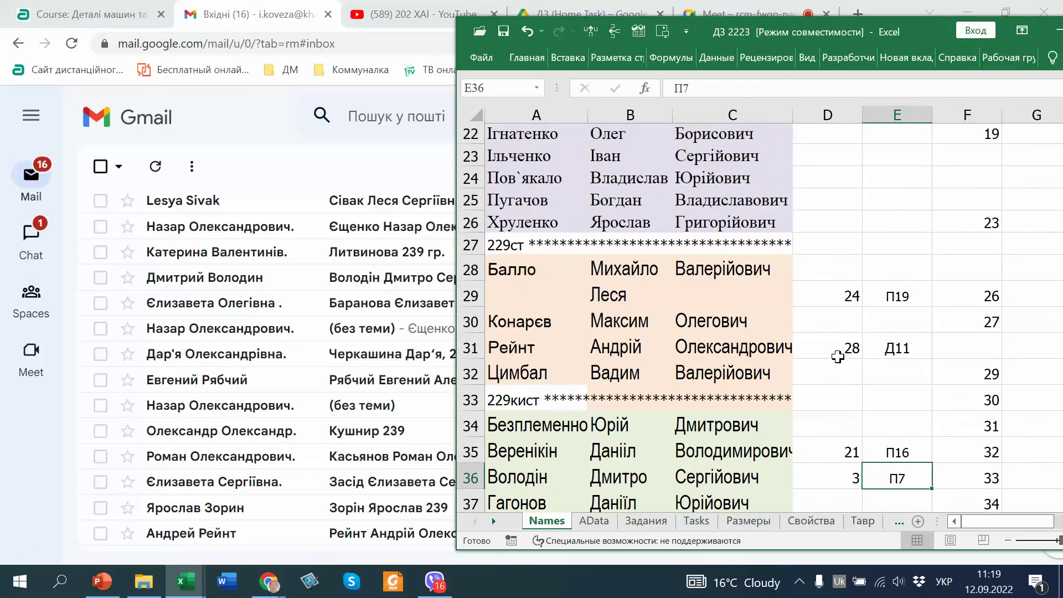
scroll(837, 357, "up", 2)
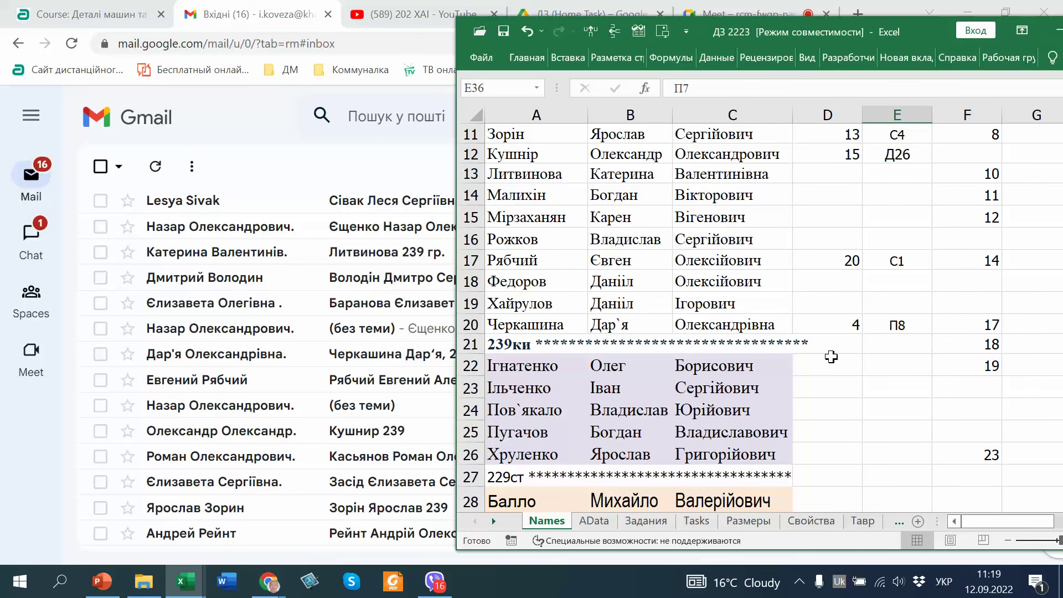
scroll(836, 355, "down", 3)
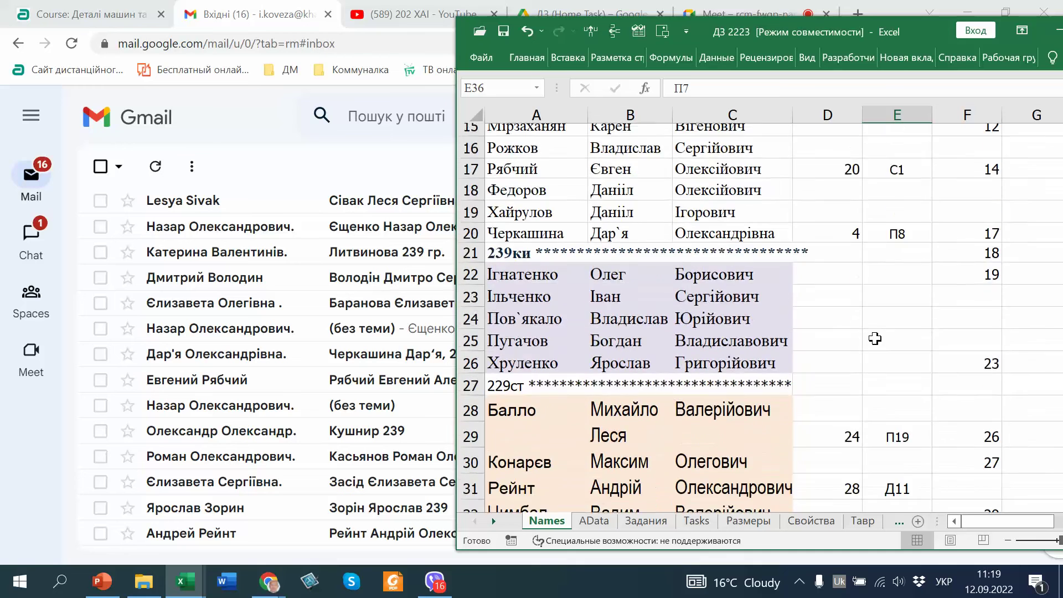
left_click_drag(966, 360, 831, 226)
left_click(891, 213)
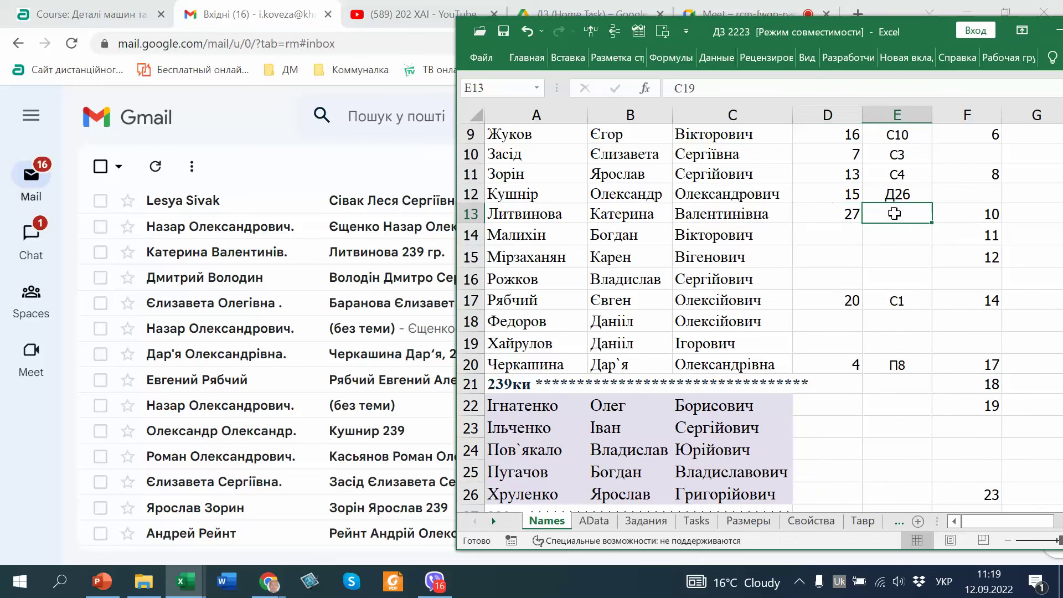
right_click(896, 218)
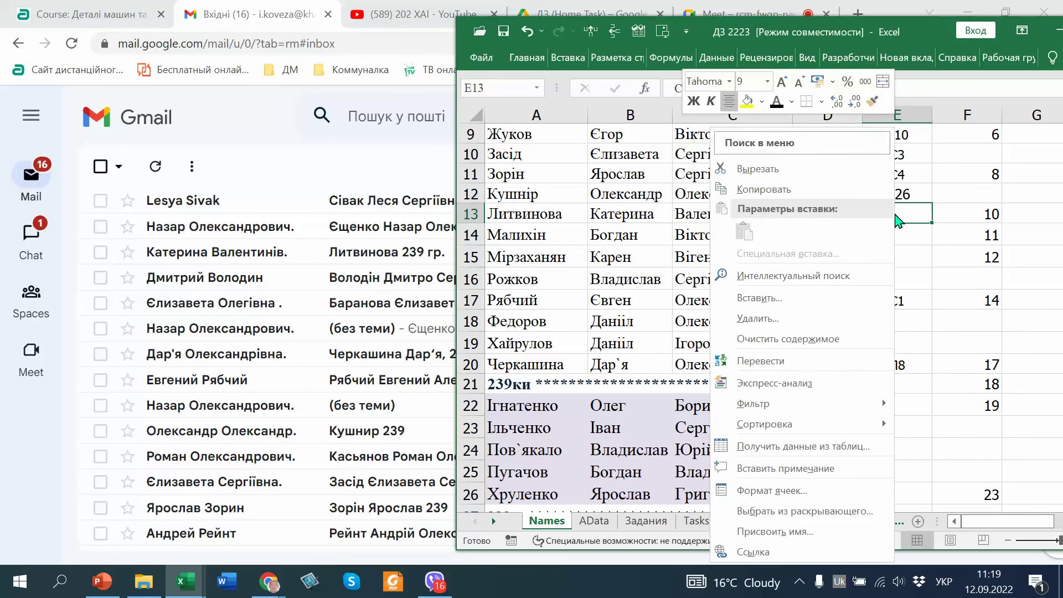
left_click(776, 107)
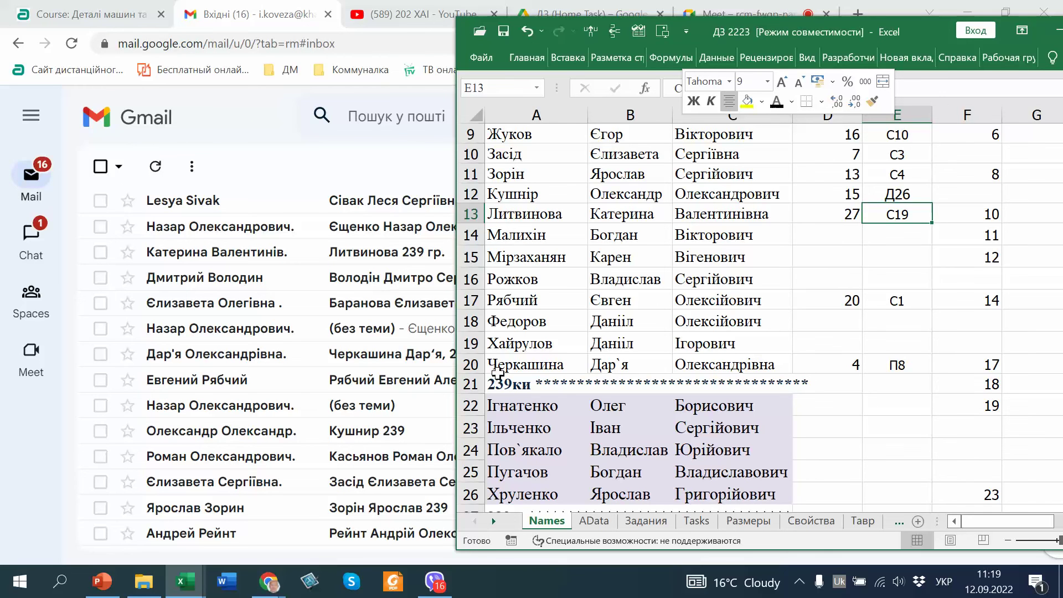
Check the Gmail inbox against the Names sheet for unrecorded students, and save the ДЗ 2223 workbook.
scroll(333, 334, "down", 2)
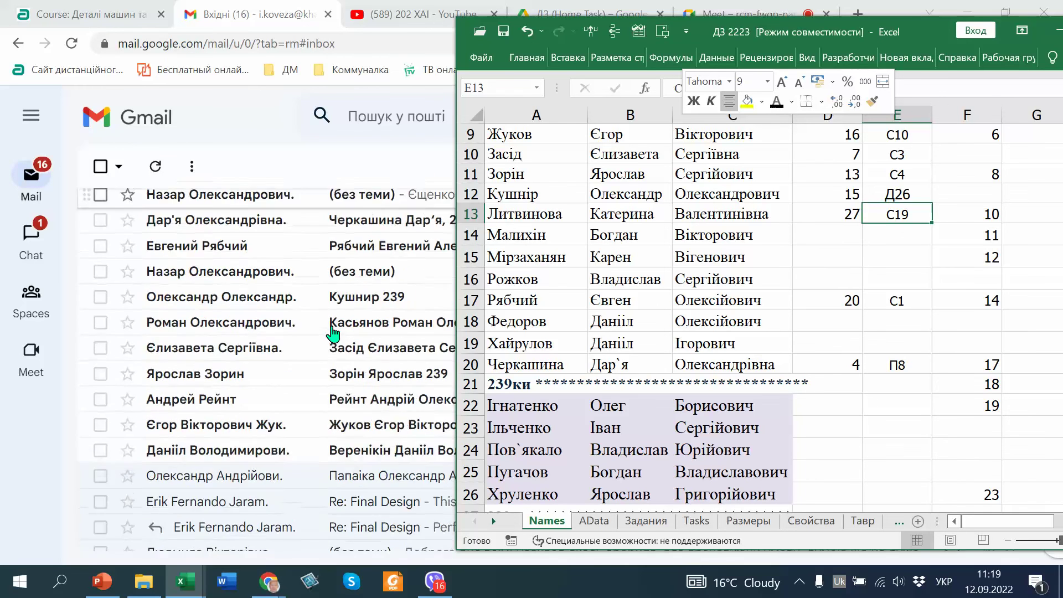
scroll(332, 334, "up", 2)
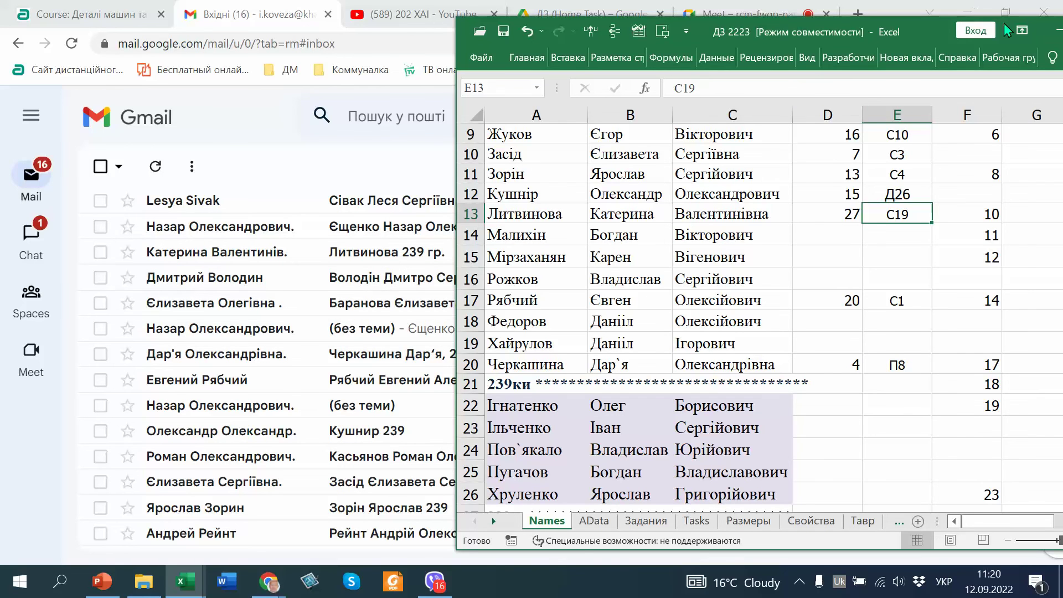
left_click_drag(922, 28, 852, 34)
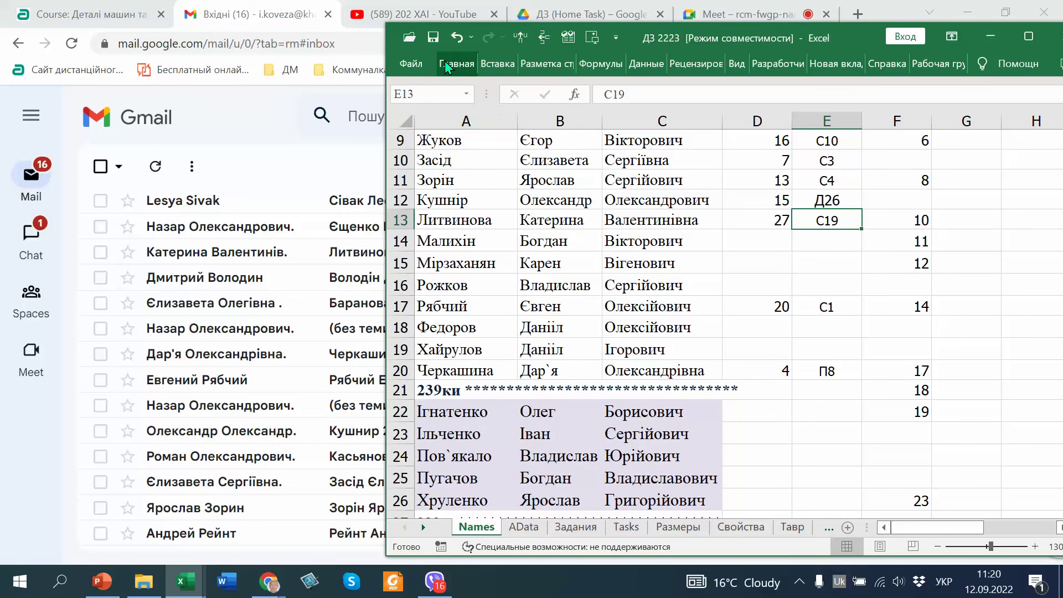
left_click(434, 39)
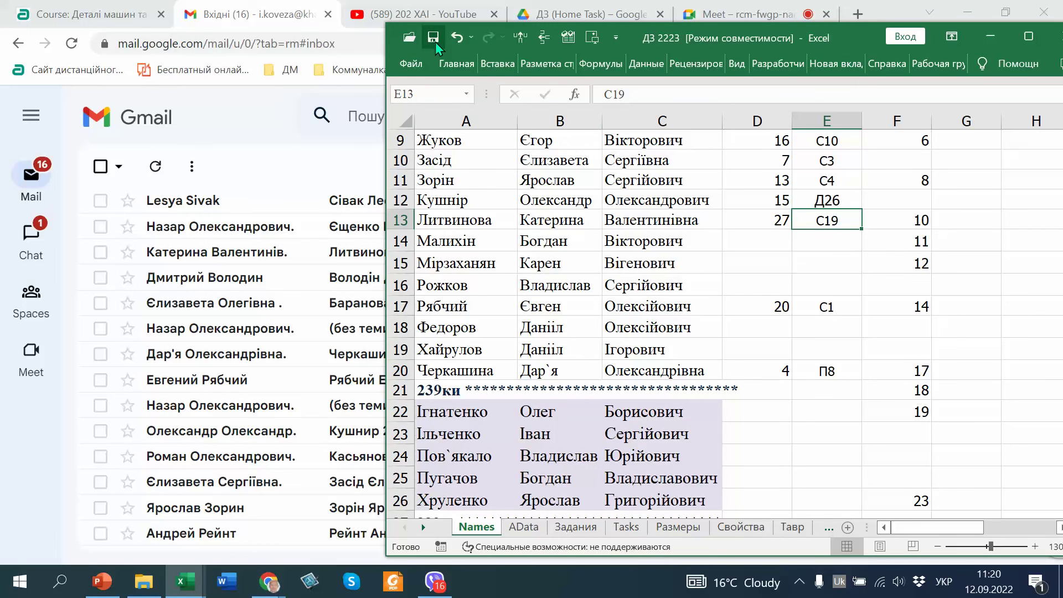
Minimize the workbook, switch to the mentor.khai.edu course page in Chrome, and dismiss the session timeout dialog without extending the session.
left_click(992, 35)
left_click(969, 12)
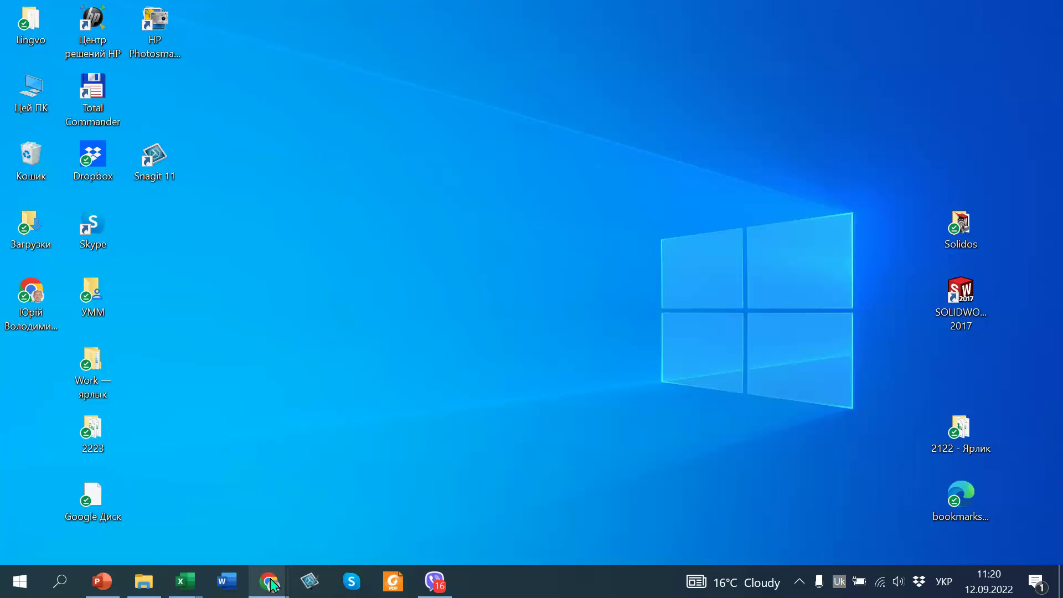
mouse_move(277, 570)
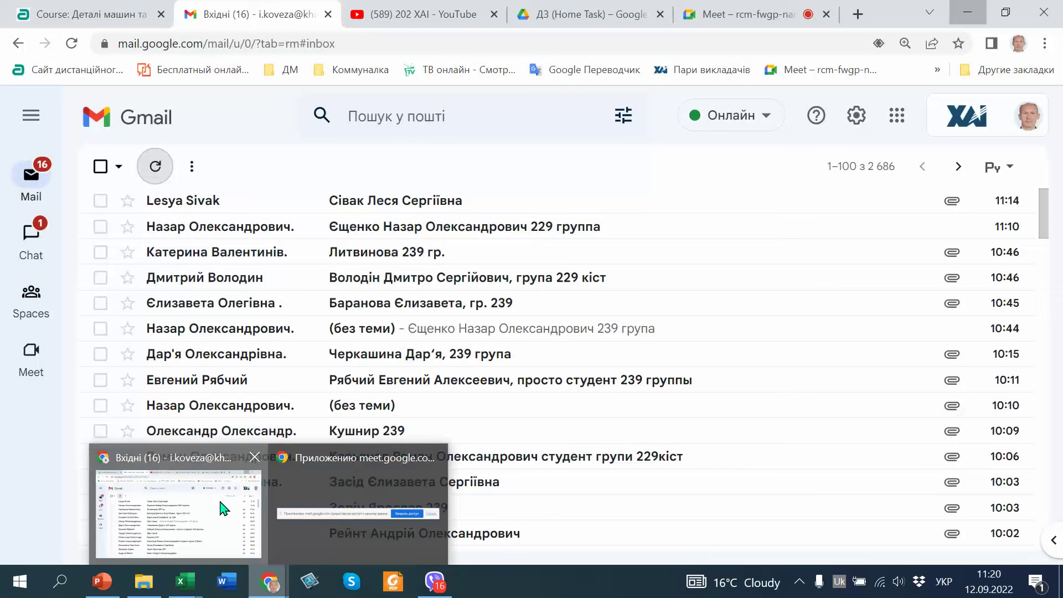
left_click(254, 512)
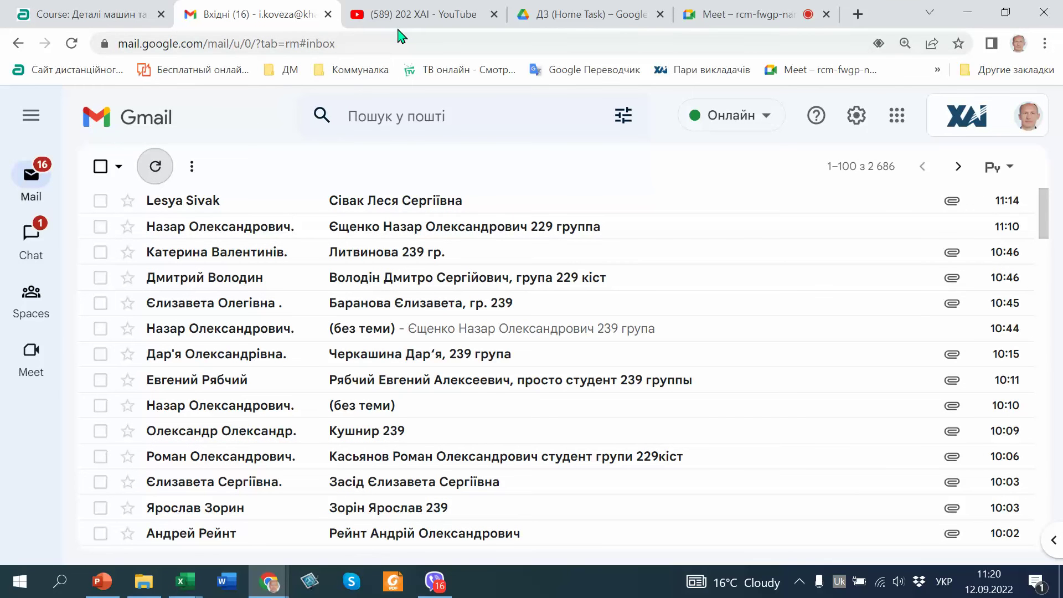
left_click(105, 18)
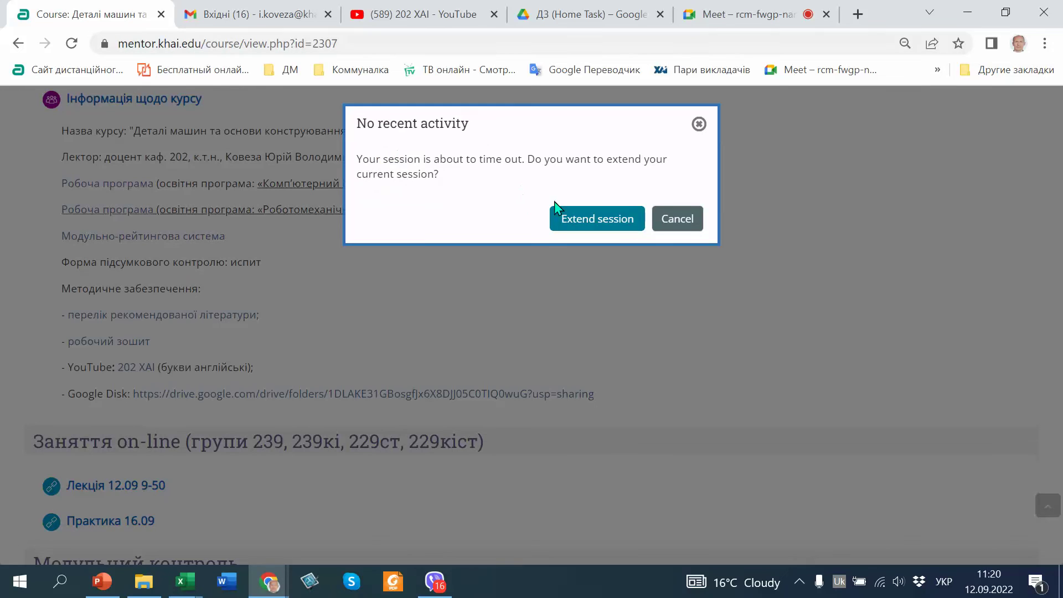
left_click(665, 218)
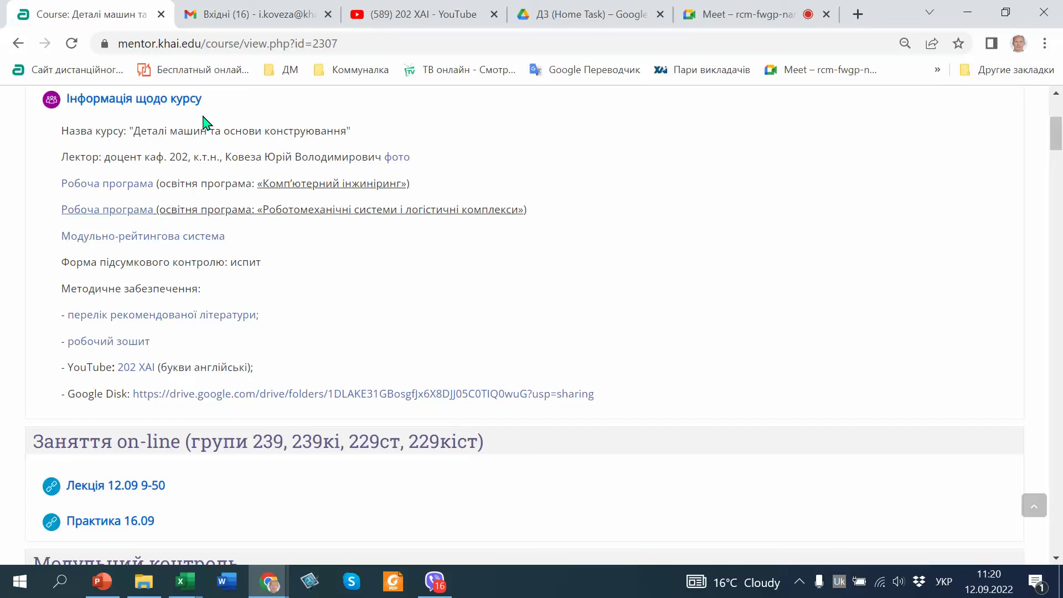
Open the робочий зошит PDF from the course page and view the home task code and input data table on page 2.
left_click(127, 343)
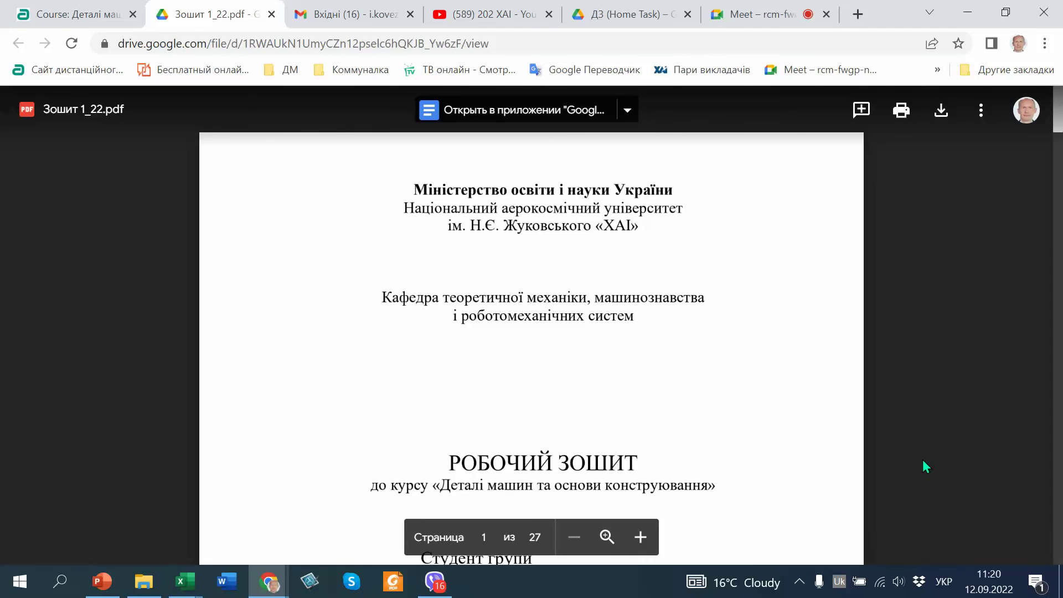
scroll(965, 443, "down", 10)
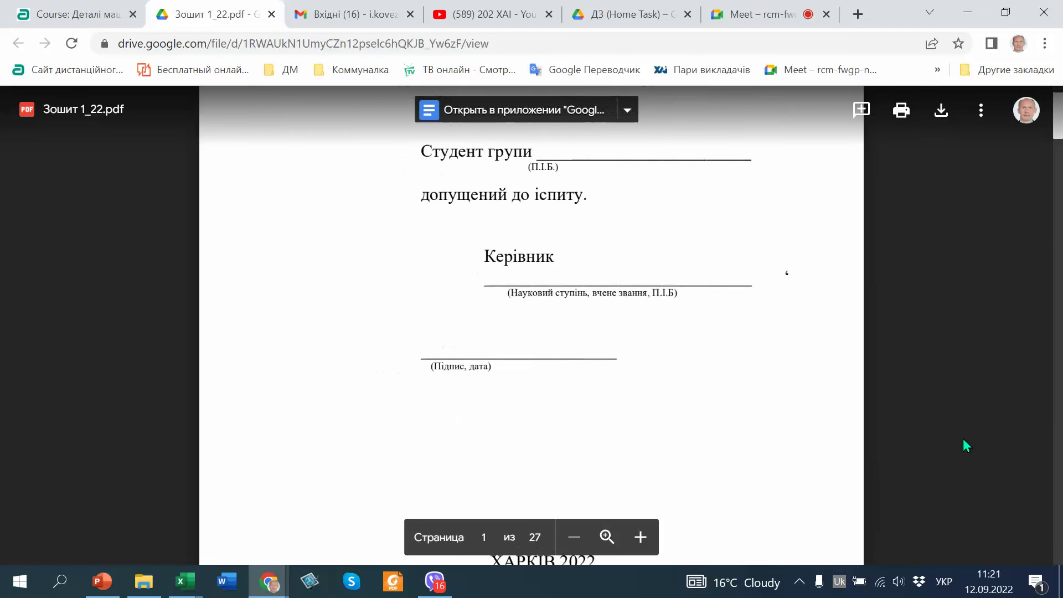
scroll(962, 445, "down", 6)
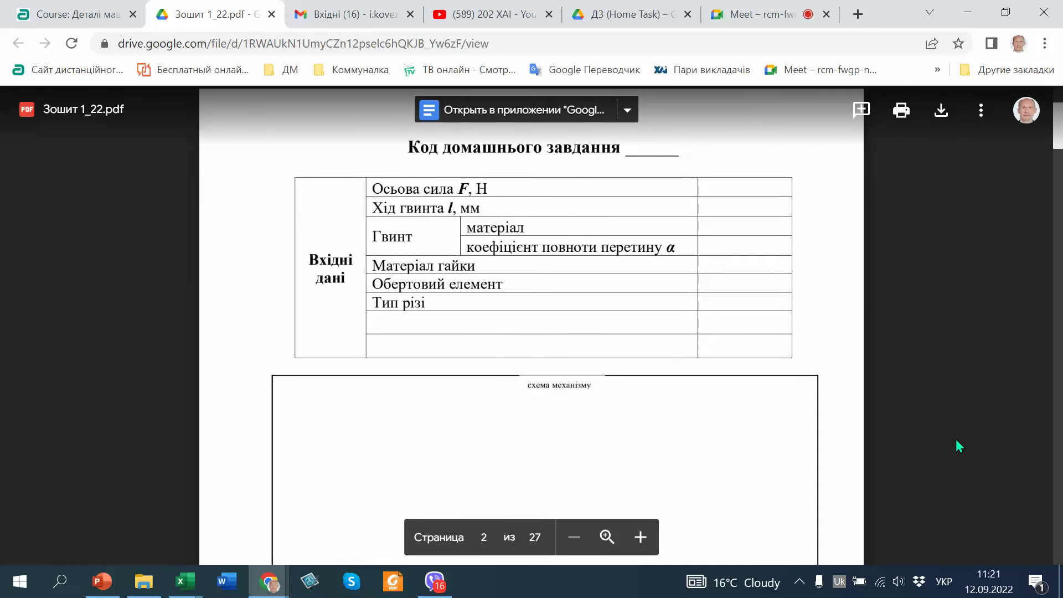